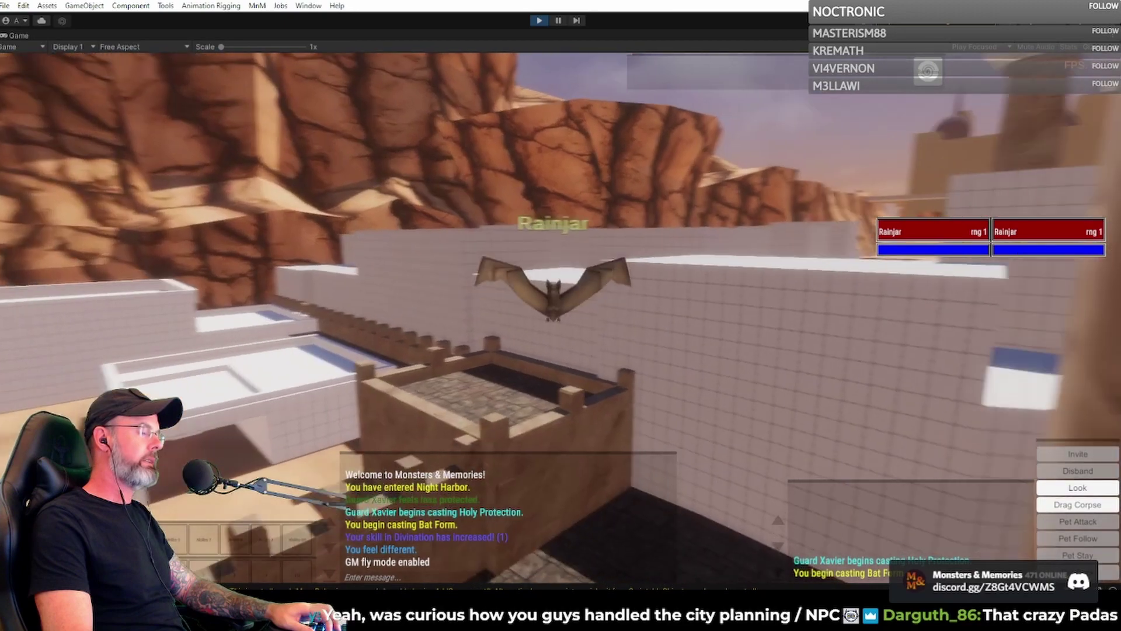
Fly the bat from the walled lane up above the white-domed tower overlooking the blockout houses.
right_click_drag(517, 299, 730, 299)
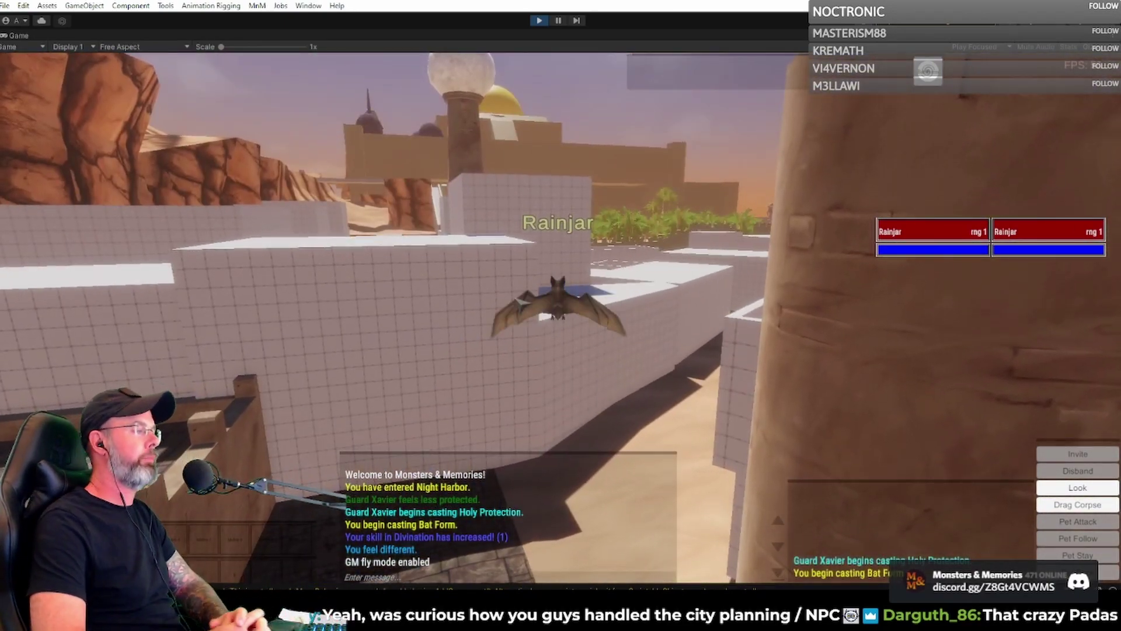
key("w")
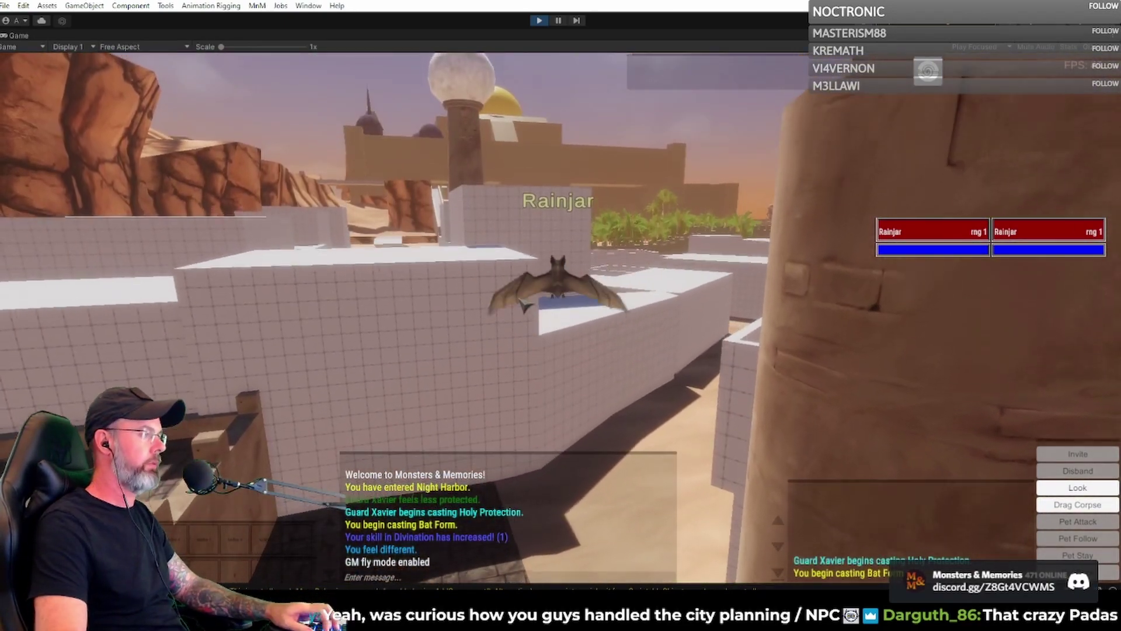
key("space")
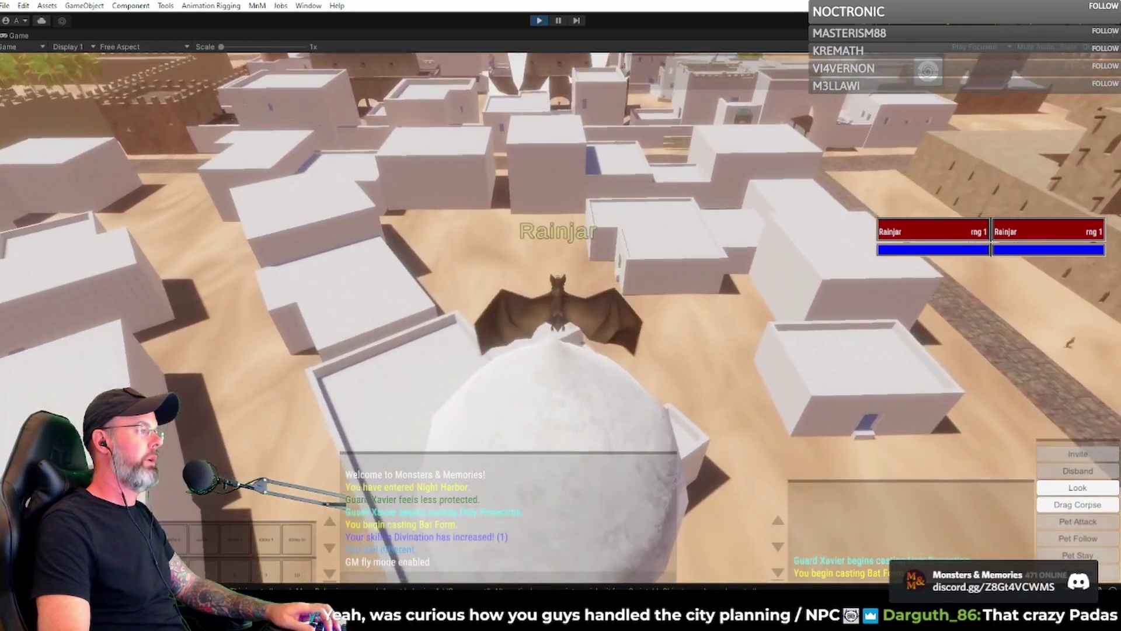
Survey the city from above the white-domed tower, covering the walled road, cliffside fort, tent camp and blockout houses.
right_click_drag(677, 243, 559, 243)
key("w")
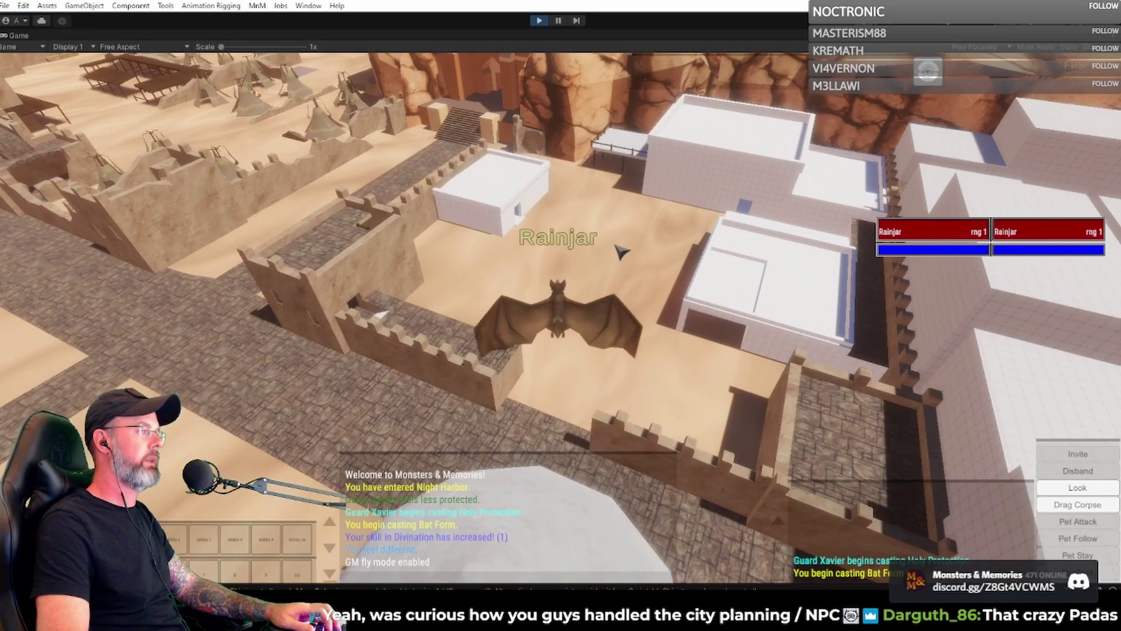
right_click_drag(631, 247, 675, 206)
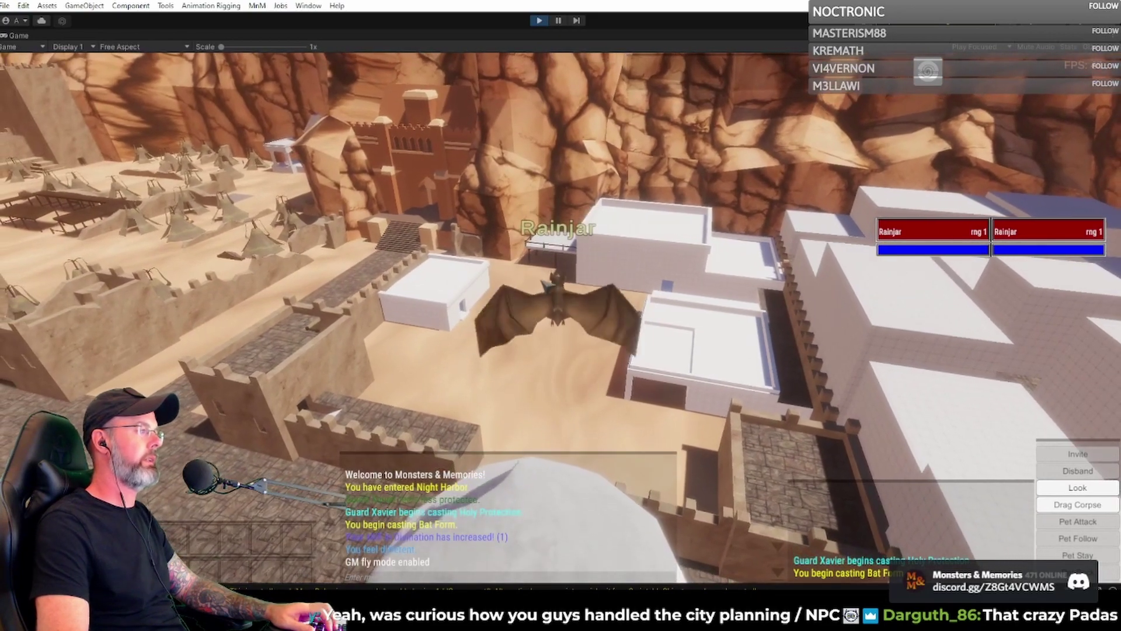
right_click_drag(542, 281, 467, 251)
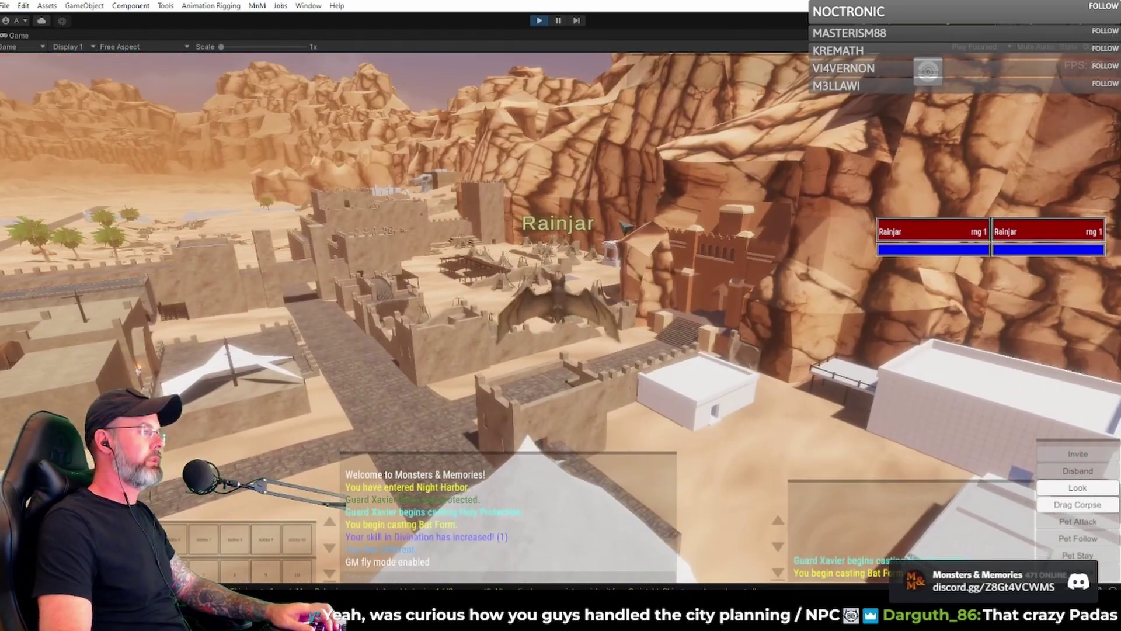
right_click_drag(626, 227, 827, 172)
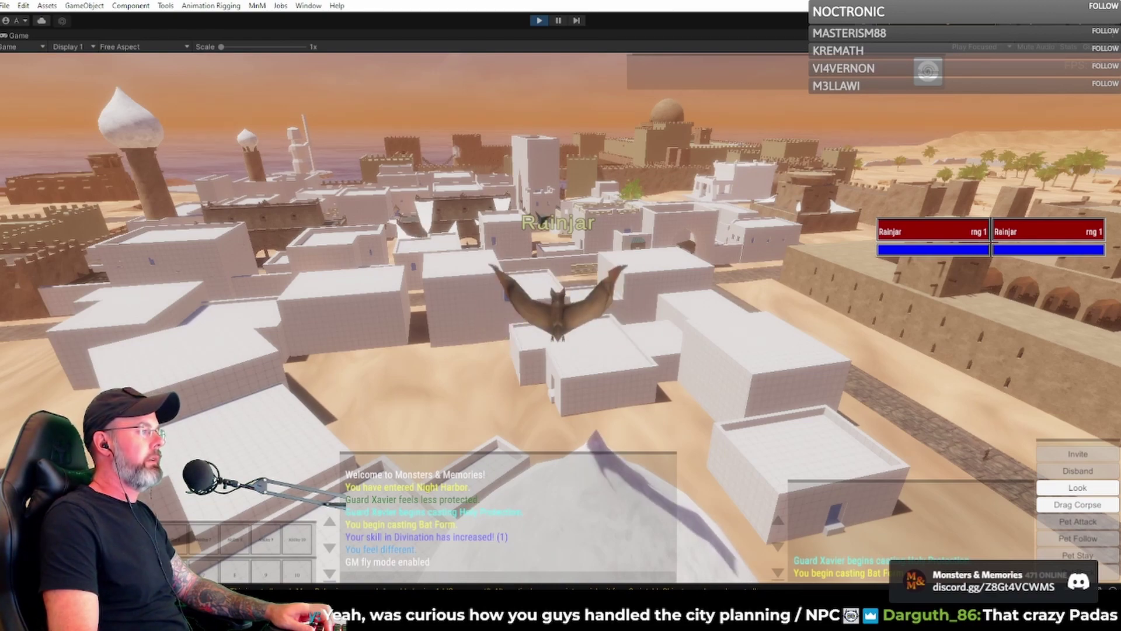
mouse_move(626, 213)
right_mouse_down()
mouse_move(478, 214)
mouse_move(625, 214)
right_mouse_up()
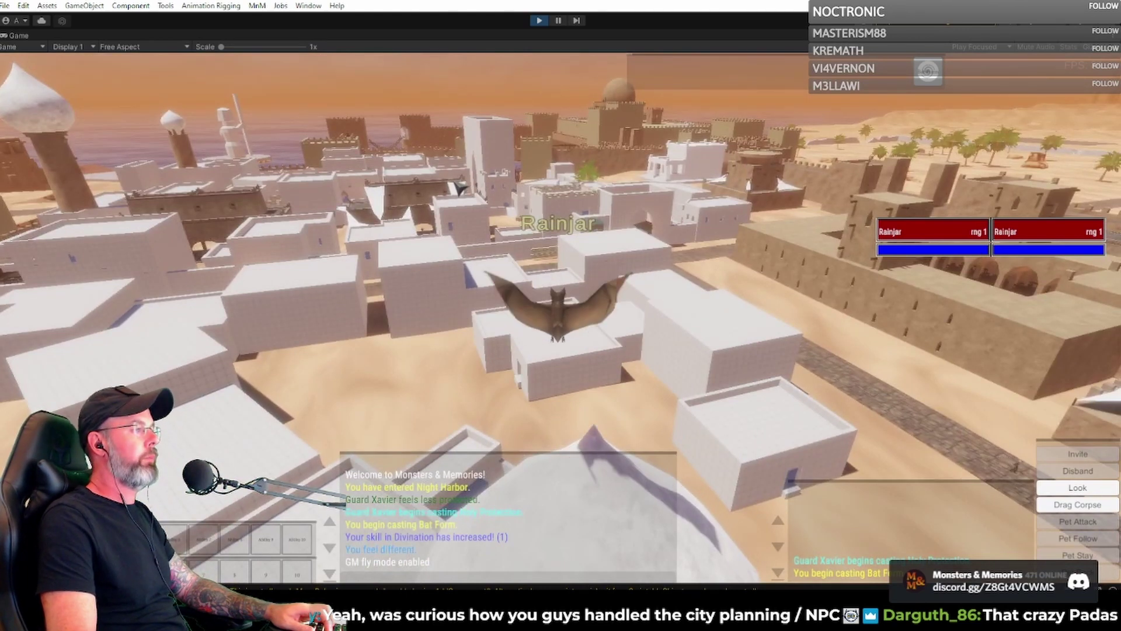
right_click_drag(460, 188, 514, 188)
right_click_drag(853, 196, 661, 196)
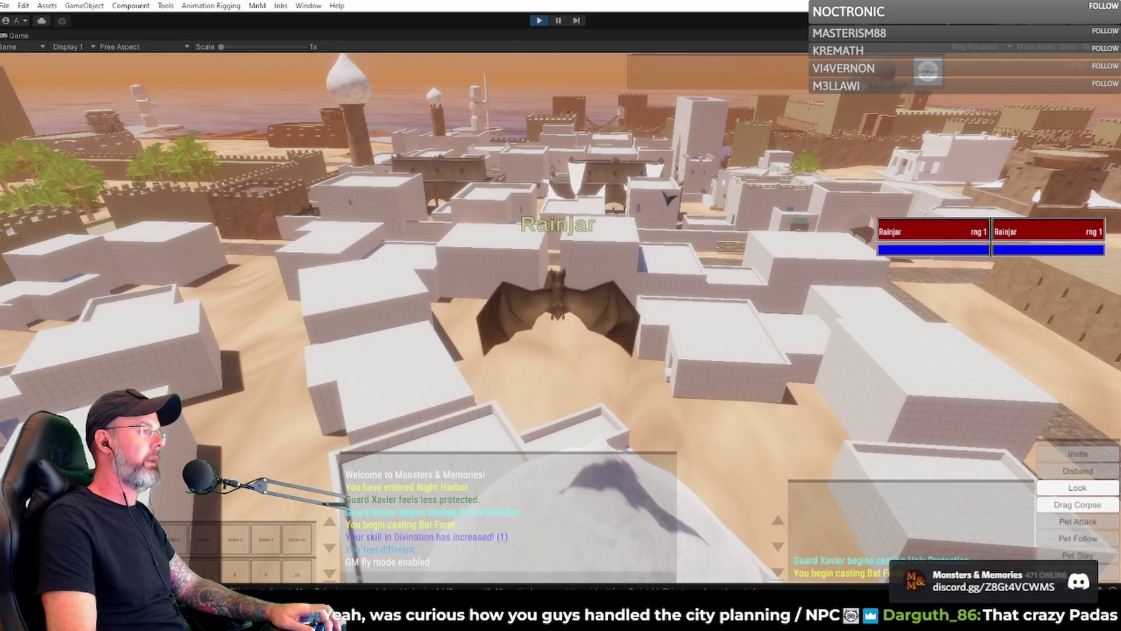
Fly out over the blockout houses to examine the courtyard fortress and stone road, and turn toward the palm garden.
right_click_drag(680, 205, 870, 198)
key("a")
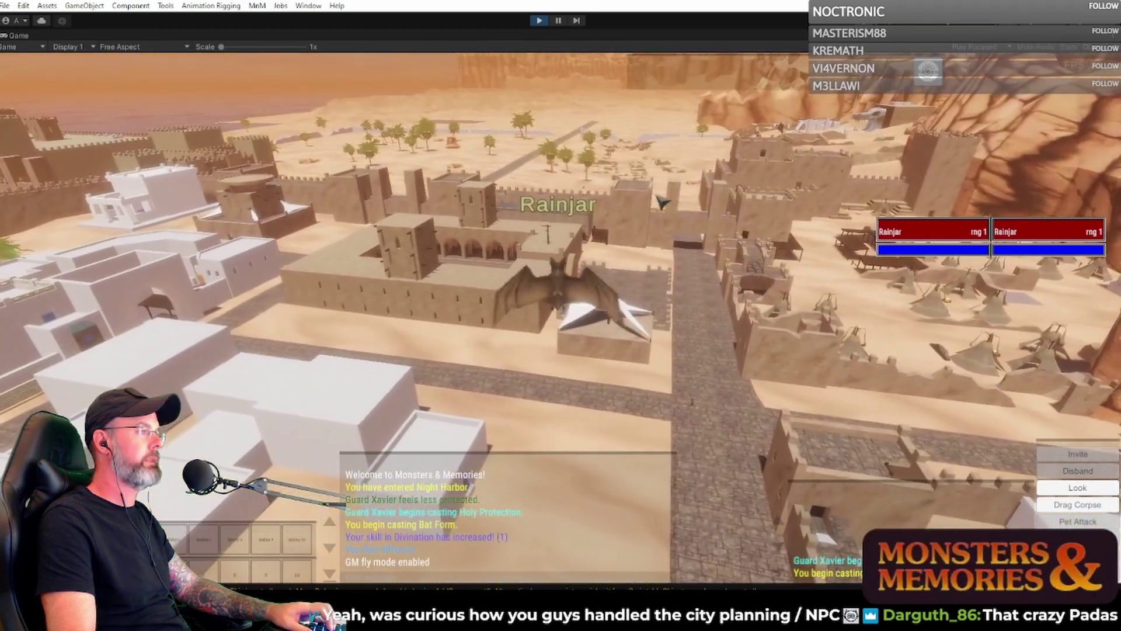
mouse_move(780, 131)
right_mouse_down()
mouse_move(695, 152)
mouse_move(754, 153)
mouse_move(792, 133)
right_mouse_up()
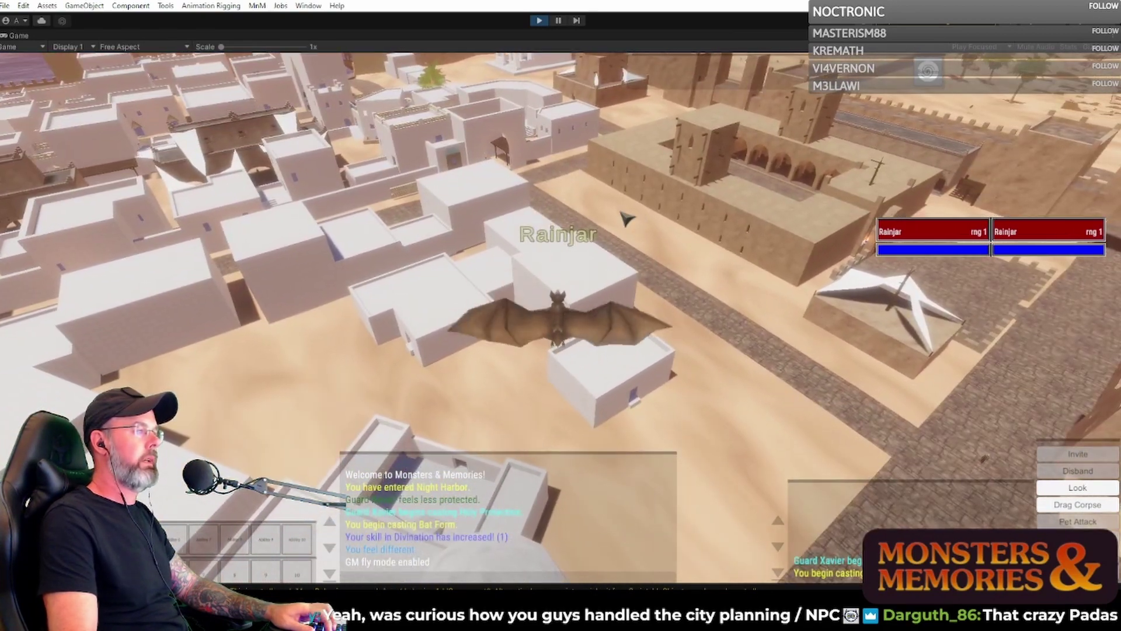
key("d")
key("a")
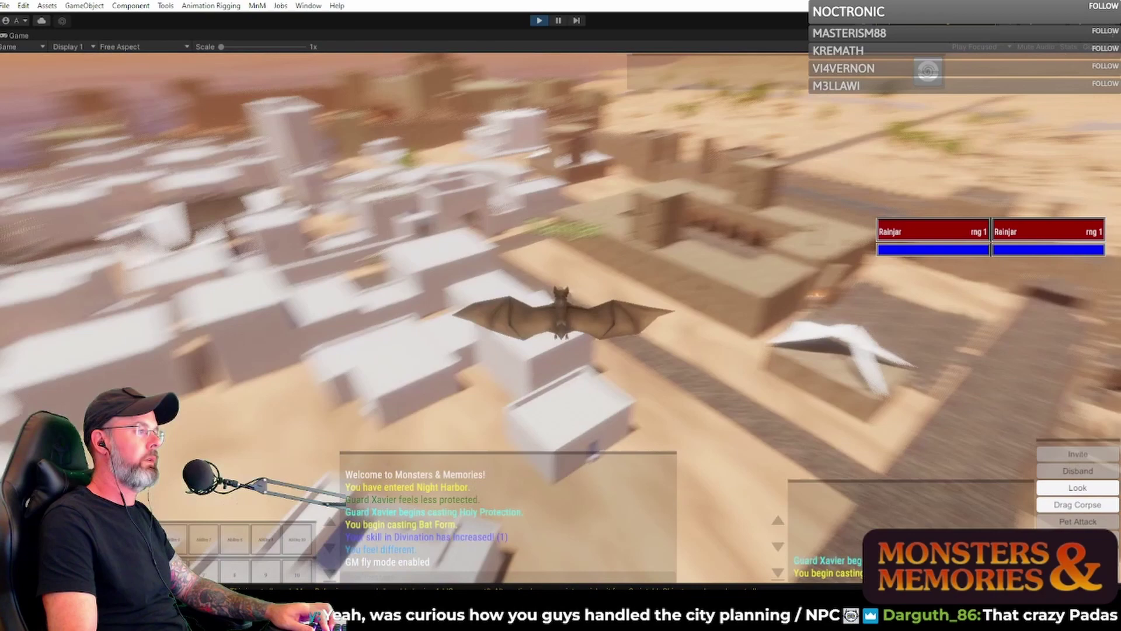
key("d")
key("a")
key("a")
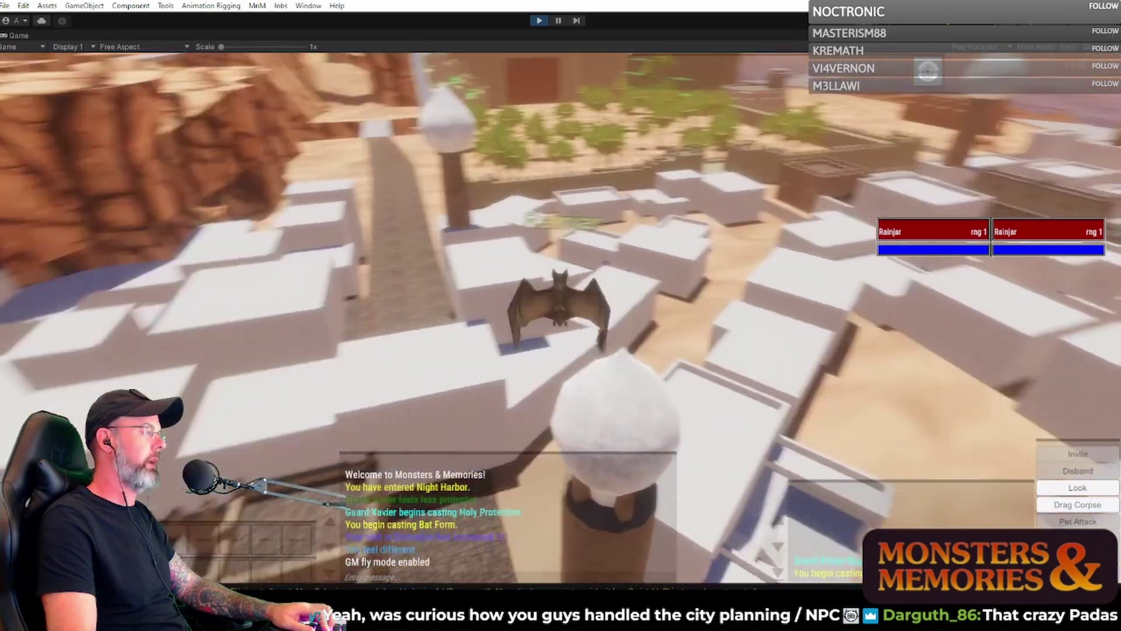
Back the bat away to view the walled road, and return above the white dome facing the palm garden.
key("s")
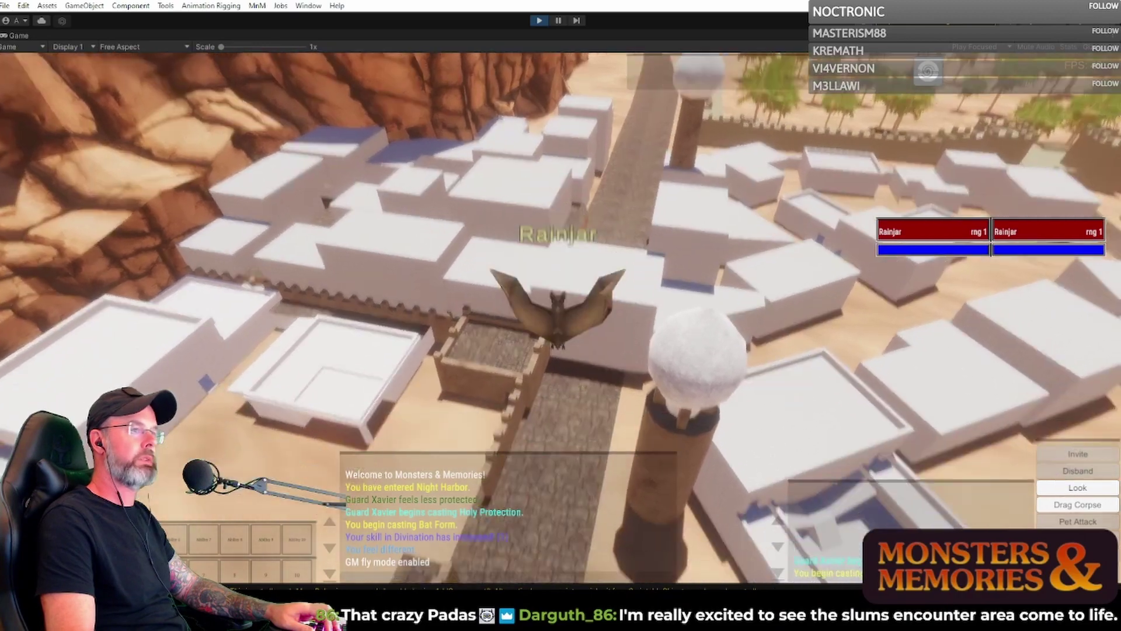
right_click_drag(809, 387, 981, 388)
key("w")
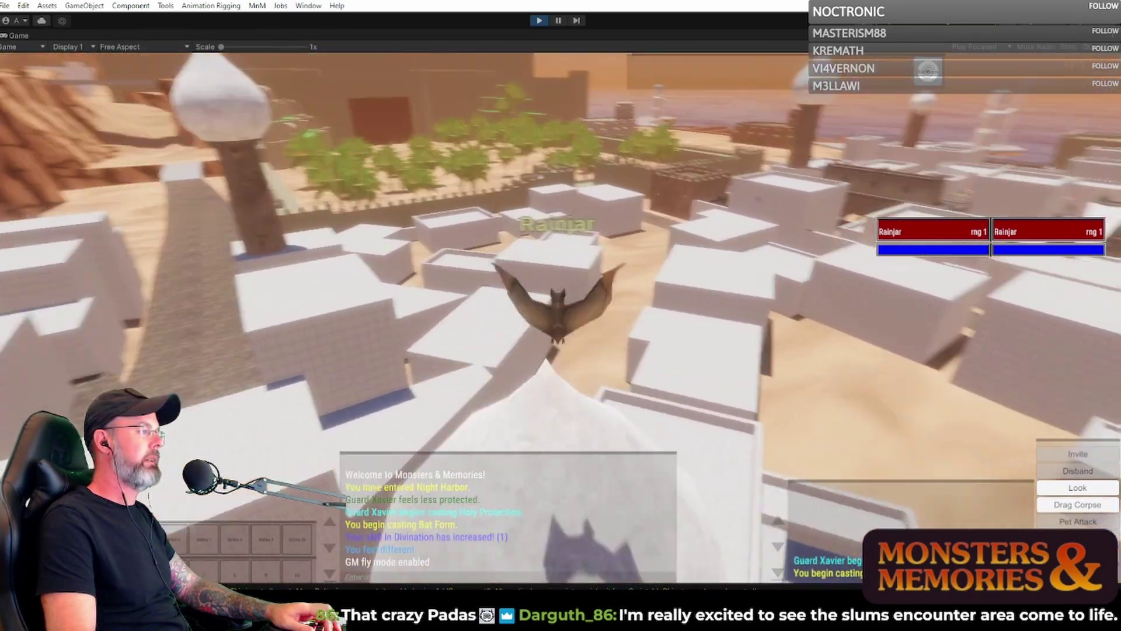
Examine the main stone road, tent camp and courtyard fortress from above the white dome.
right_click_drag(560, 315, 679, 311)
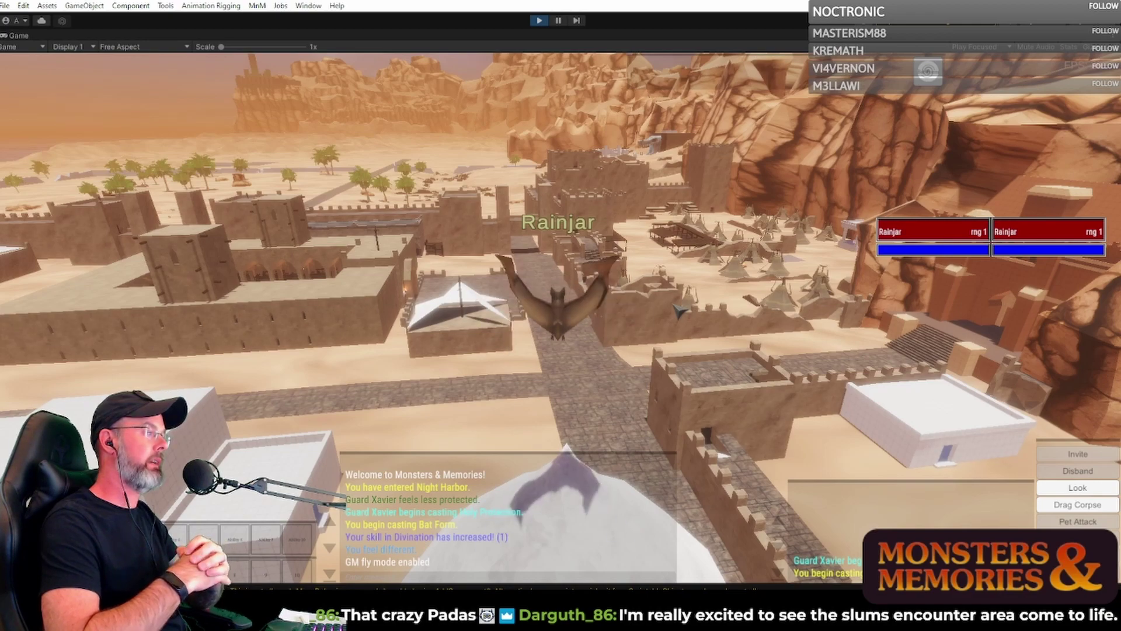
right_click_drag(678, 312, 1033, 300)
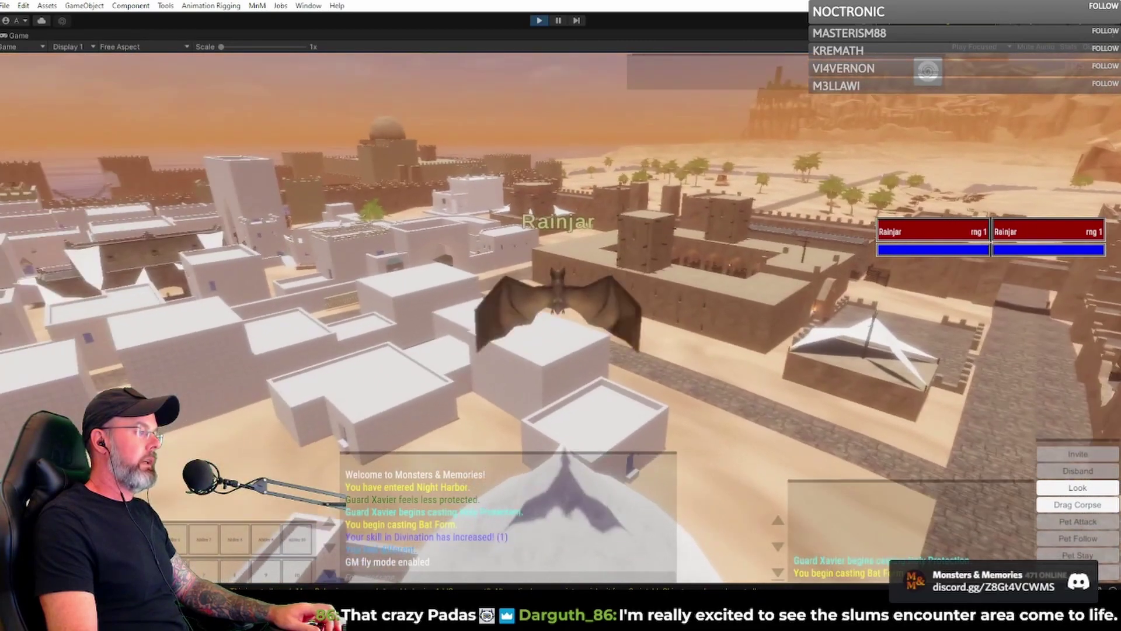
key("w")
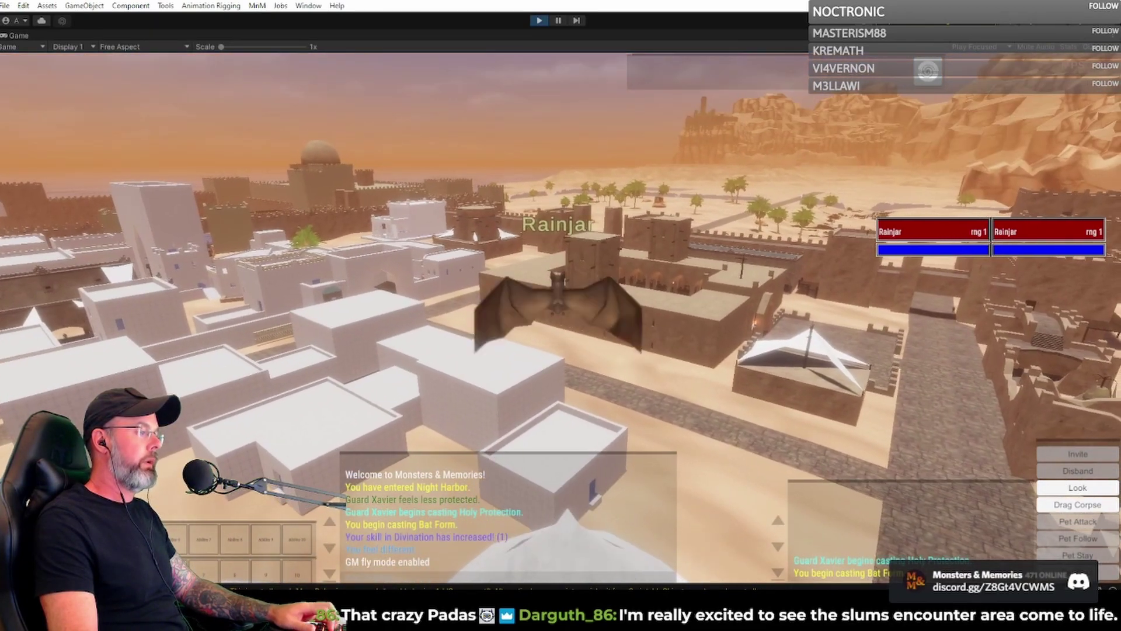
right_click_drag(628, 245, 749, 290)
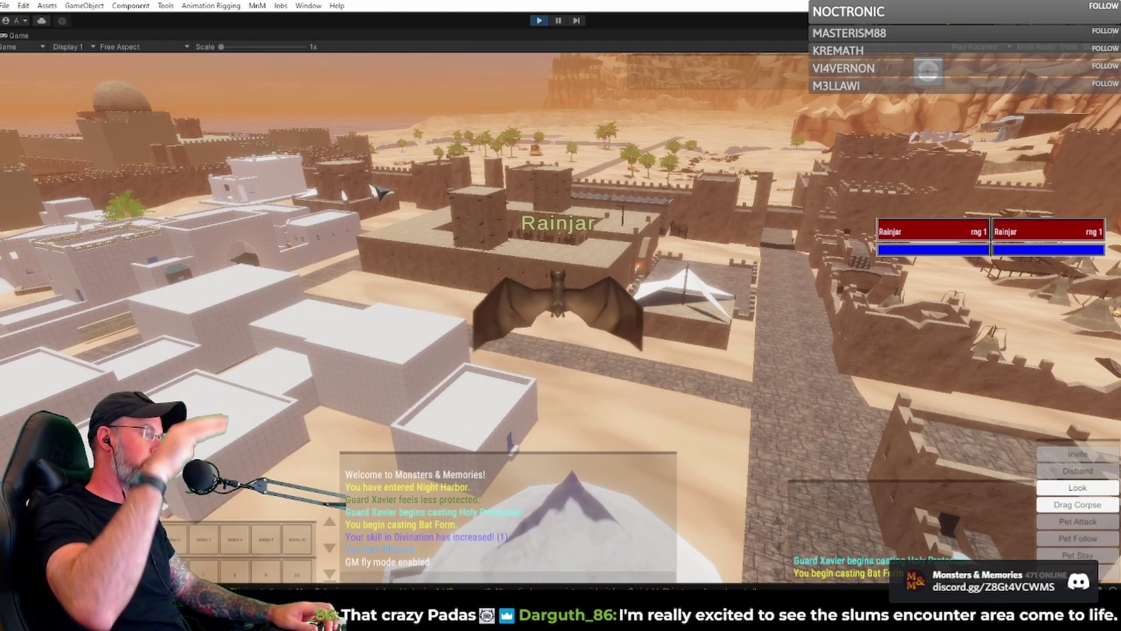
Circle the bat behind the white-domed tower and bring it back above the dome facing the gold-domed palace.
right_click_drag(380, 191, 525, 166)
key("w")
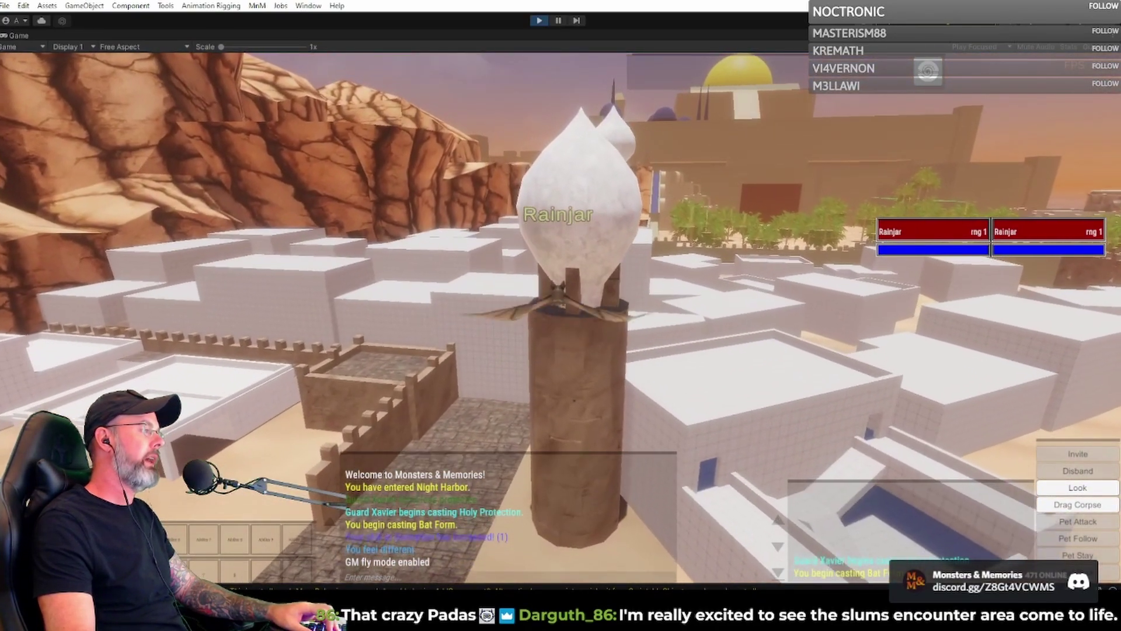
key("w")
key("w")
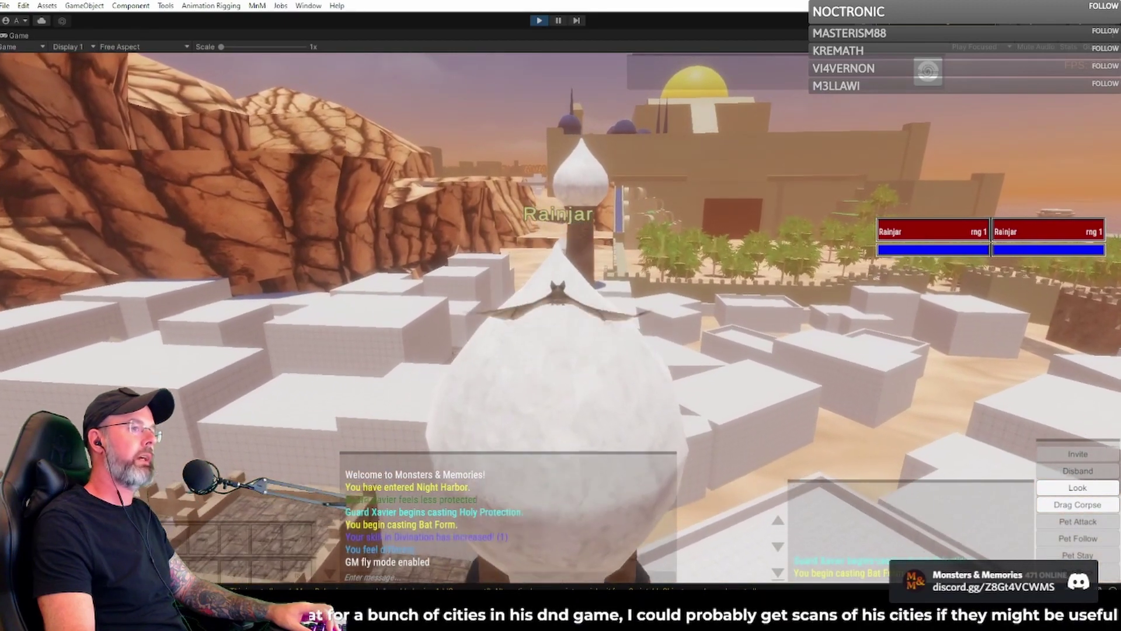
key("w")
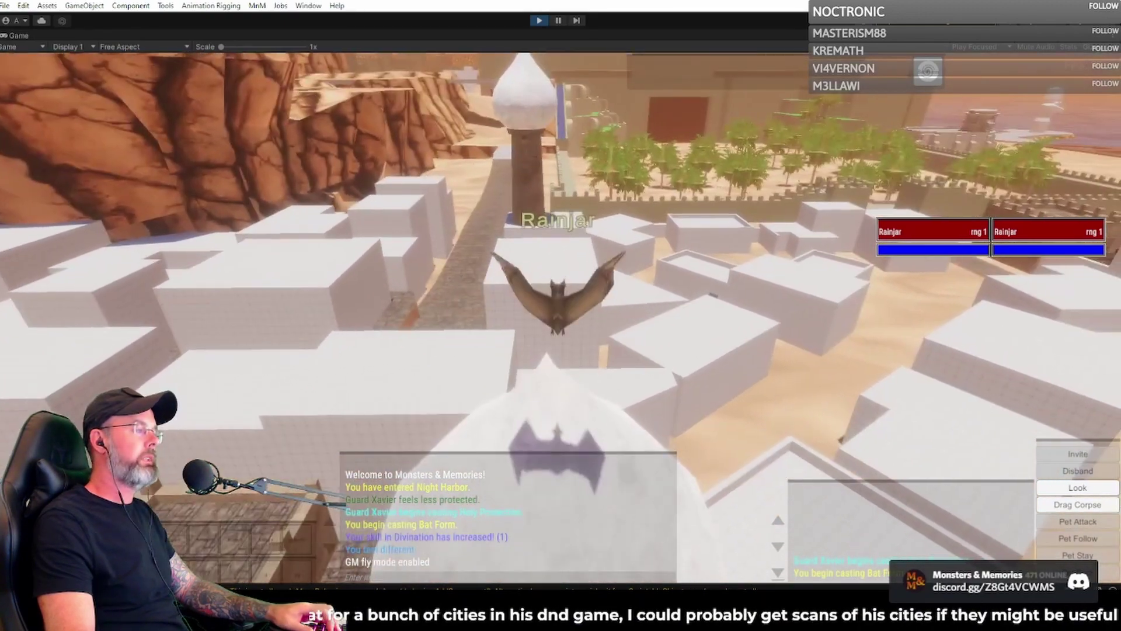
Look across the blockout housing district and fly toward the courtyard fortress.
right_click_drag(561, 315, 818, 315)
right_click_drag(561, 228, 305, 228)
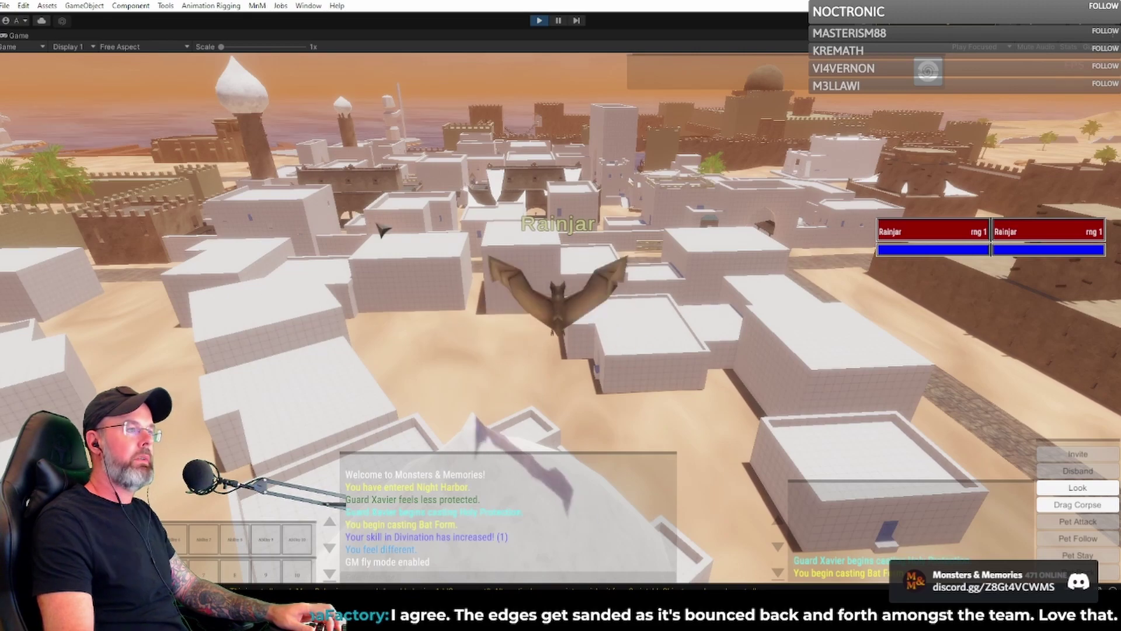
right_click_drag(383, 229, 269, 195)
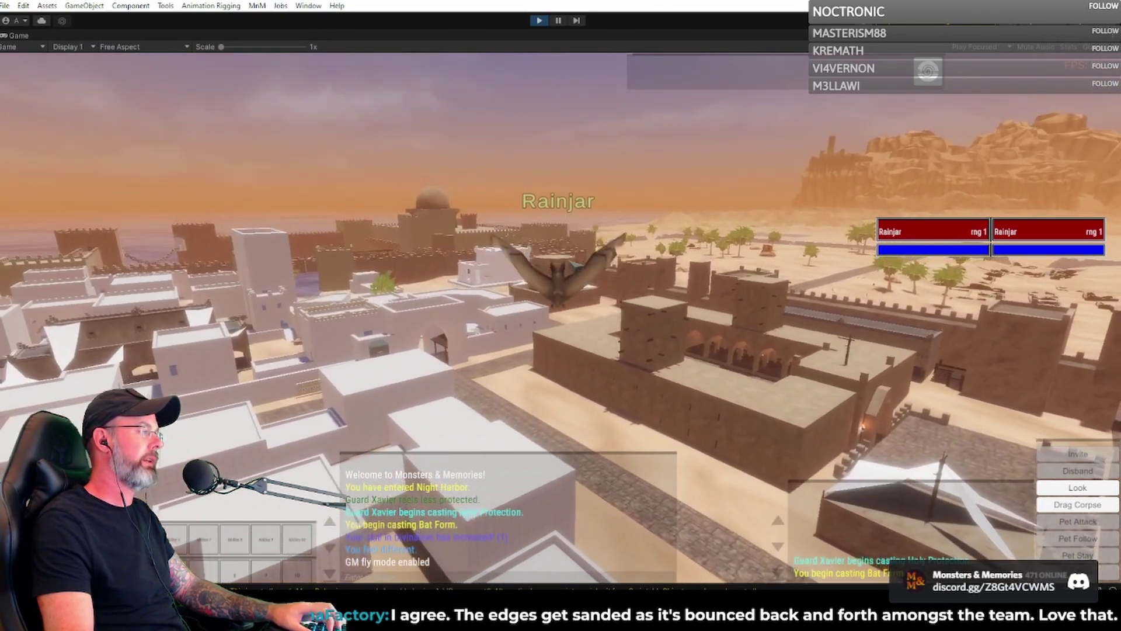
mouse_move(589, 249)
right_mouse_down()
mouse_move(281, 301)
mouse_move(333, 289)
mouse_move(426, 304)
mouse_move(585, 243)
right_mouse_up()
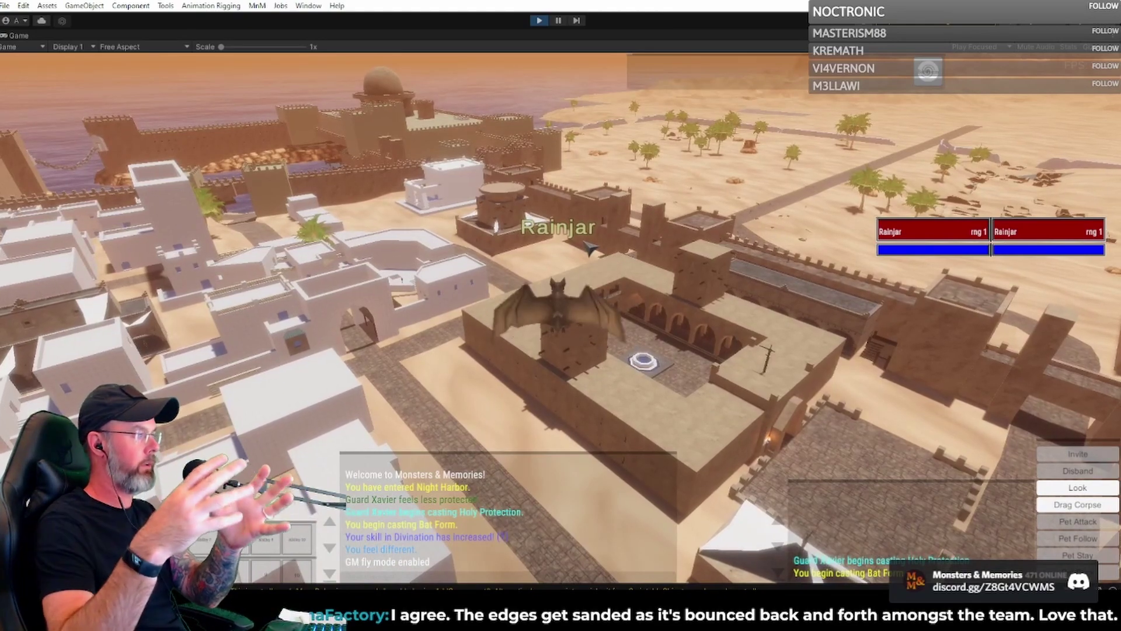
Inspect the layout from the palm garden to the fortress courtyard, its fountain and the outer city wall.
key("w")
right_click_drag(585, 242, 614, 243)
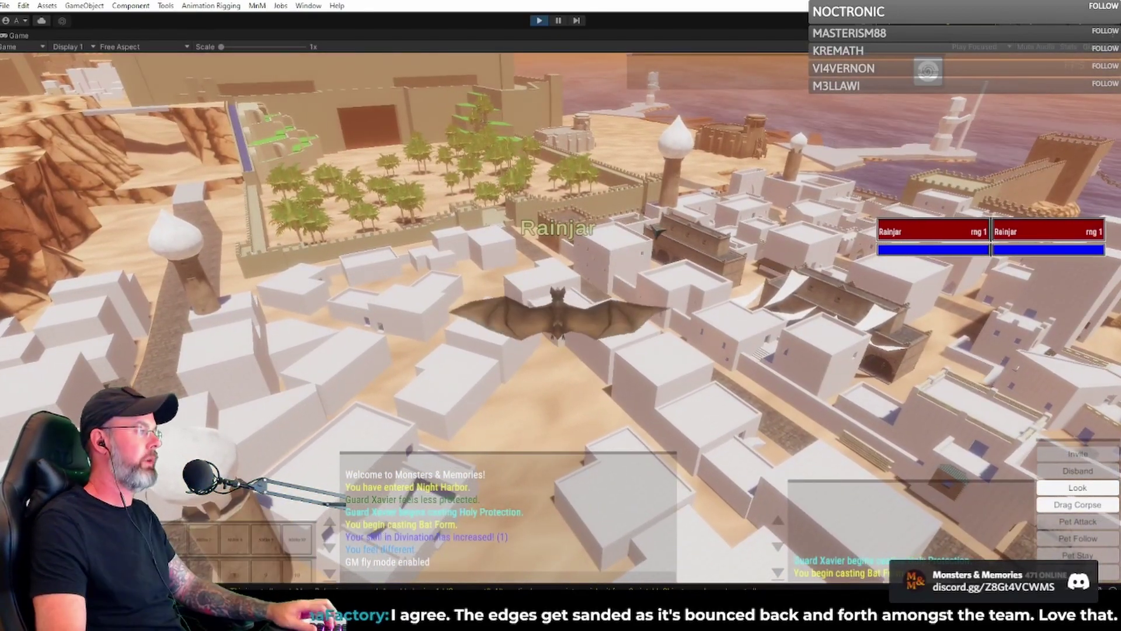
right_click_drag(659, 232, 542, 268)
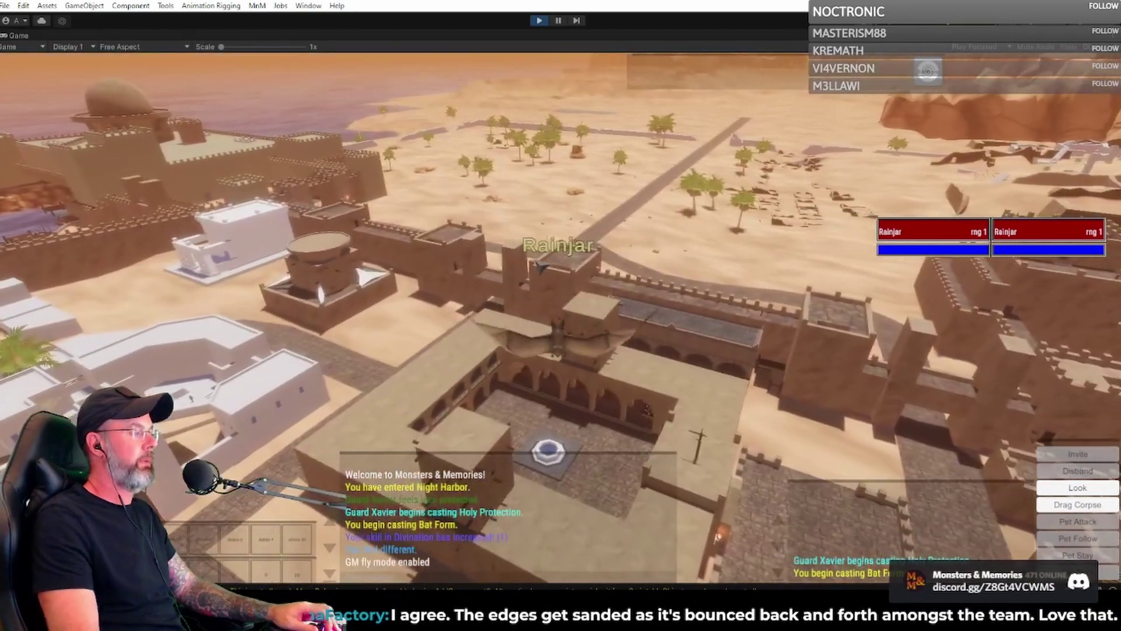
key("a")
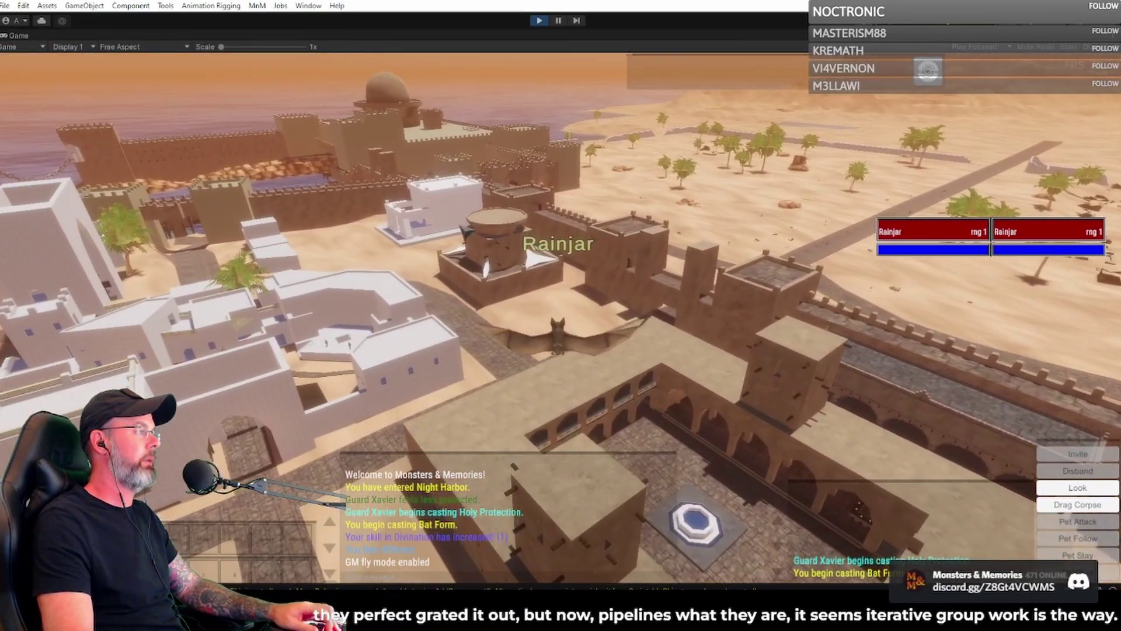
key("d")
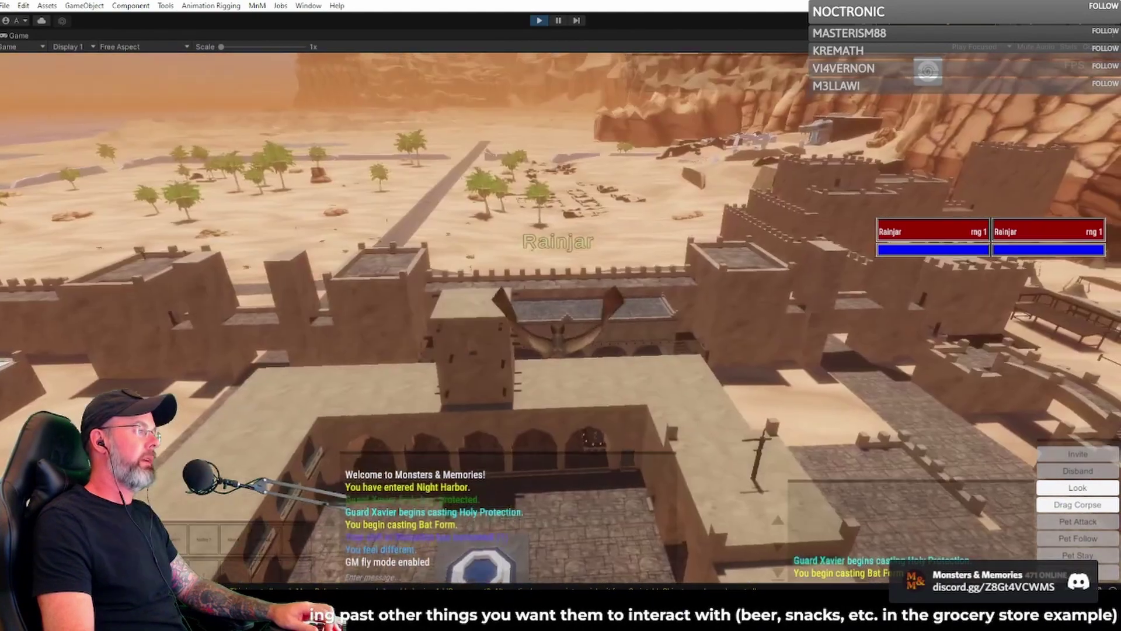
key("a")
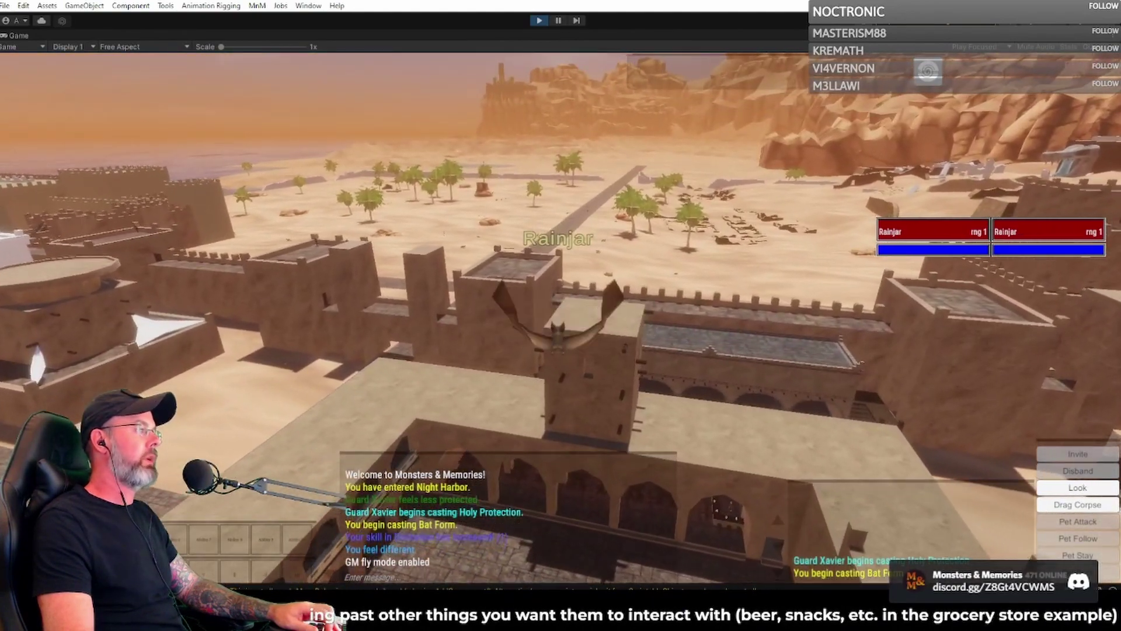
Fly over the courtyard fortress's roof tower and compare the desert side of the wall with the city side.
key("w")
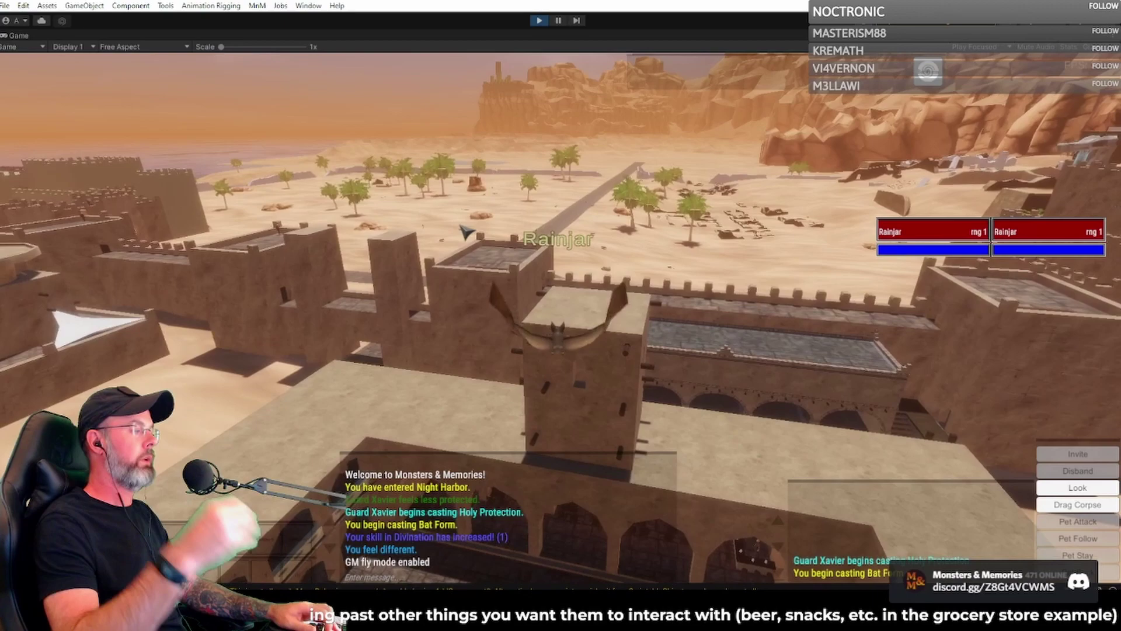
key("w")
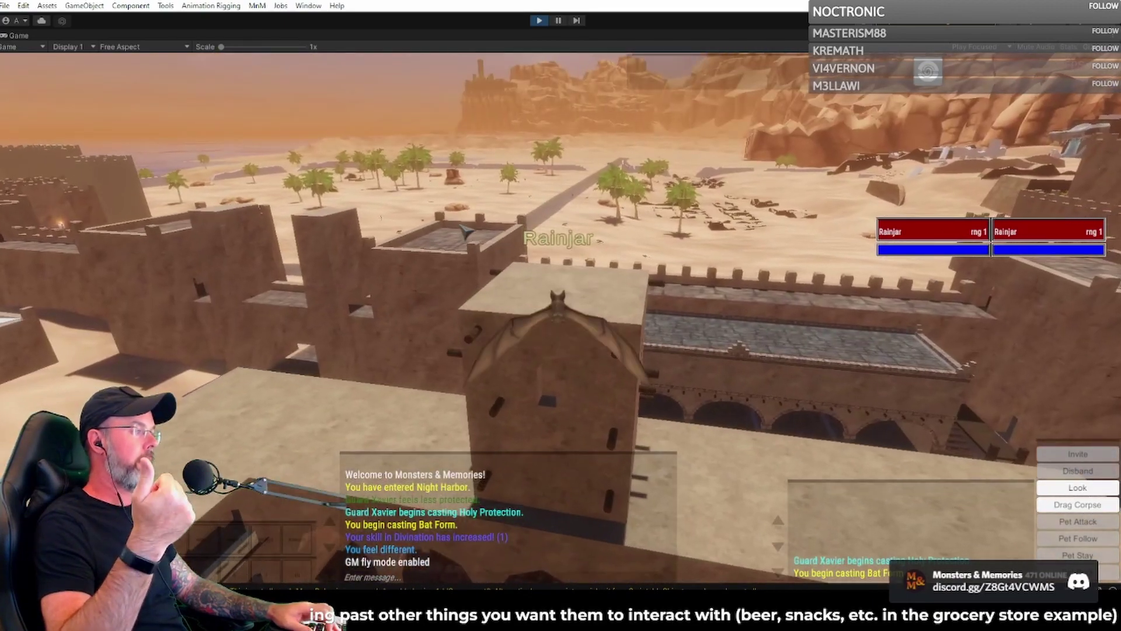
key("w")
key("a")
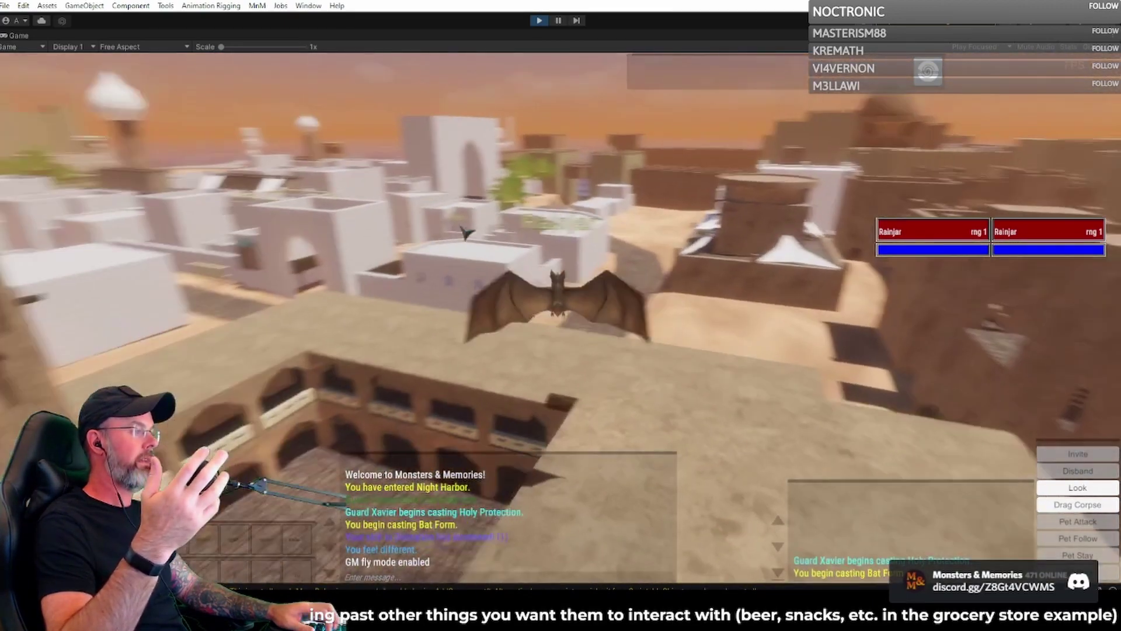
key("d")
key("d")
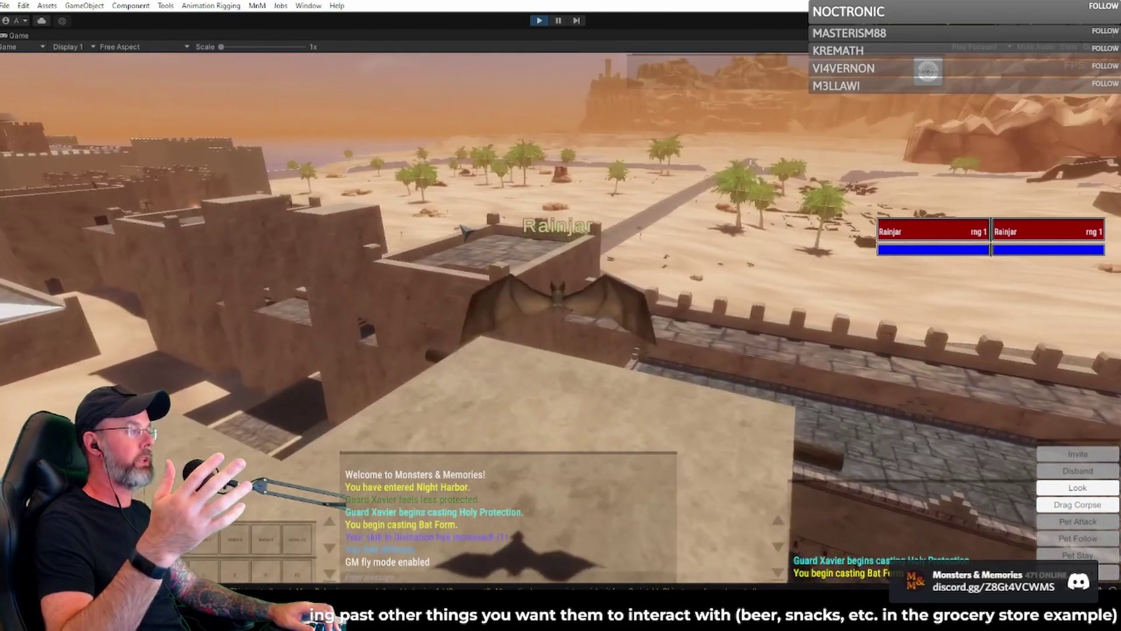
key("a")
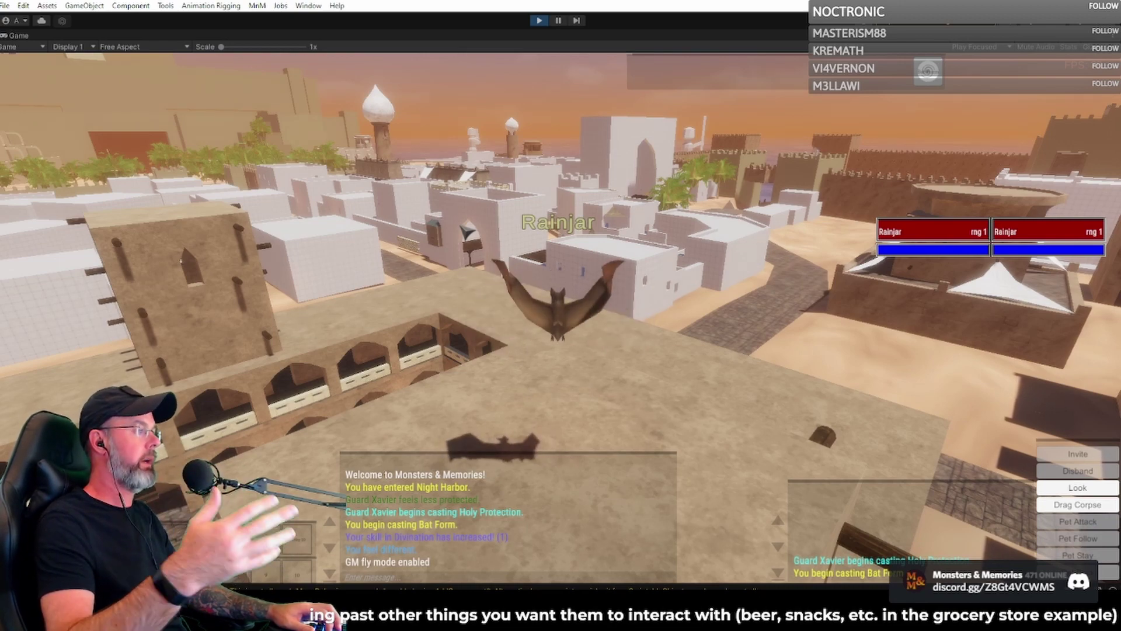
Look around from above the fortress roof at the city wall, desert road, blockout houses, market building and cliffs.
key("d")
key("a")
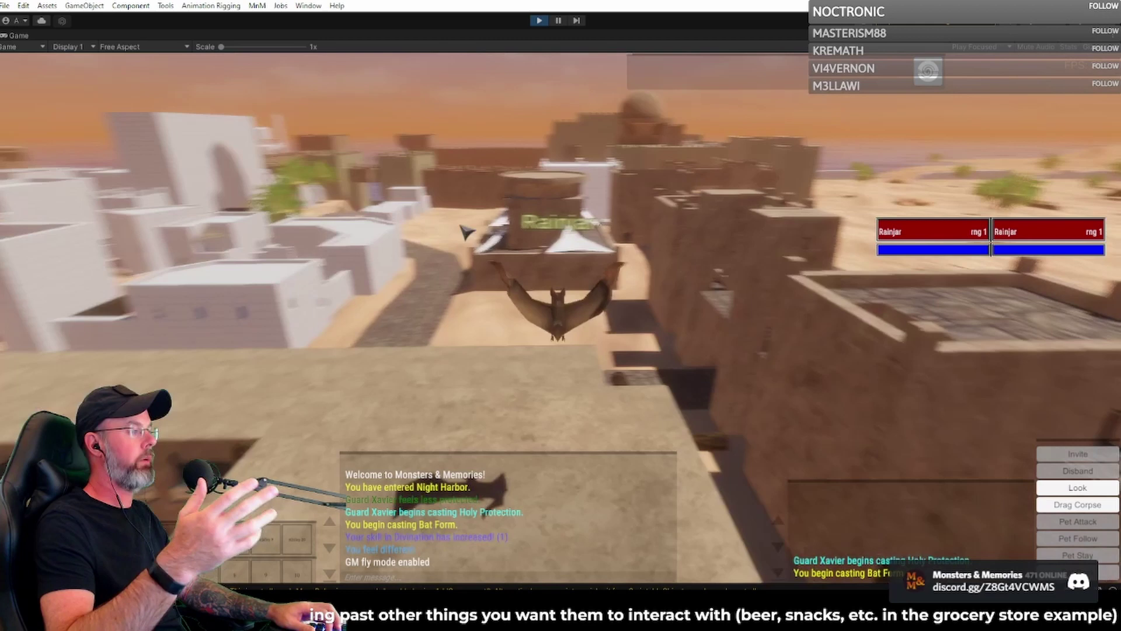
key("a")
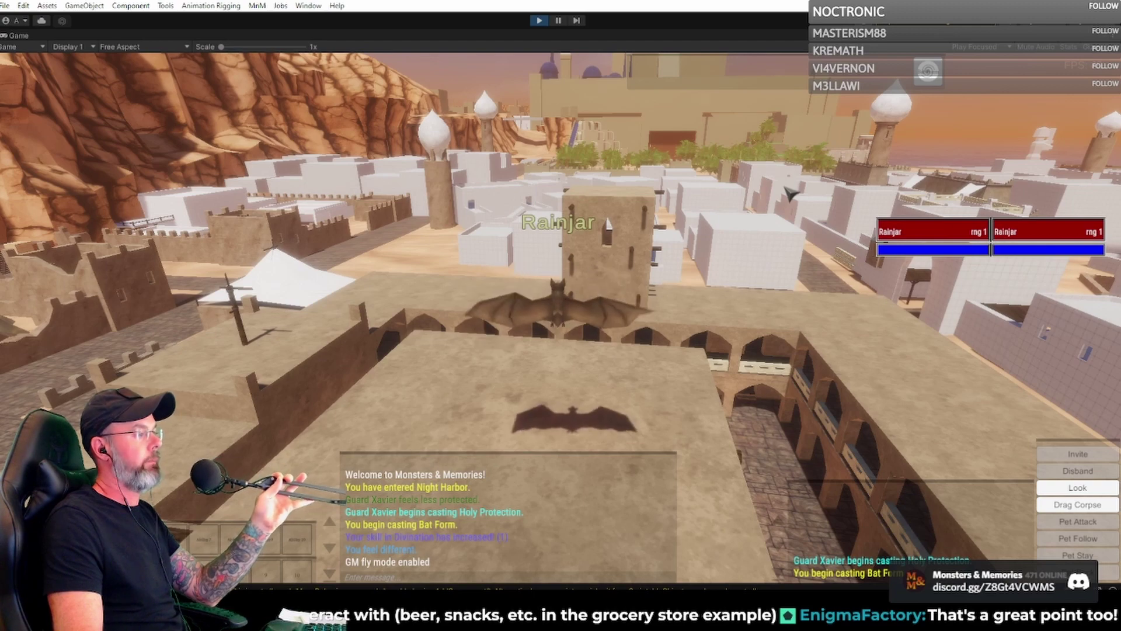
right_click_drag(726, 216, 584, 263)
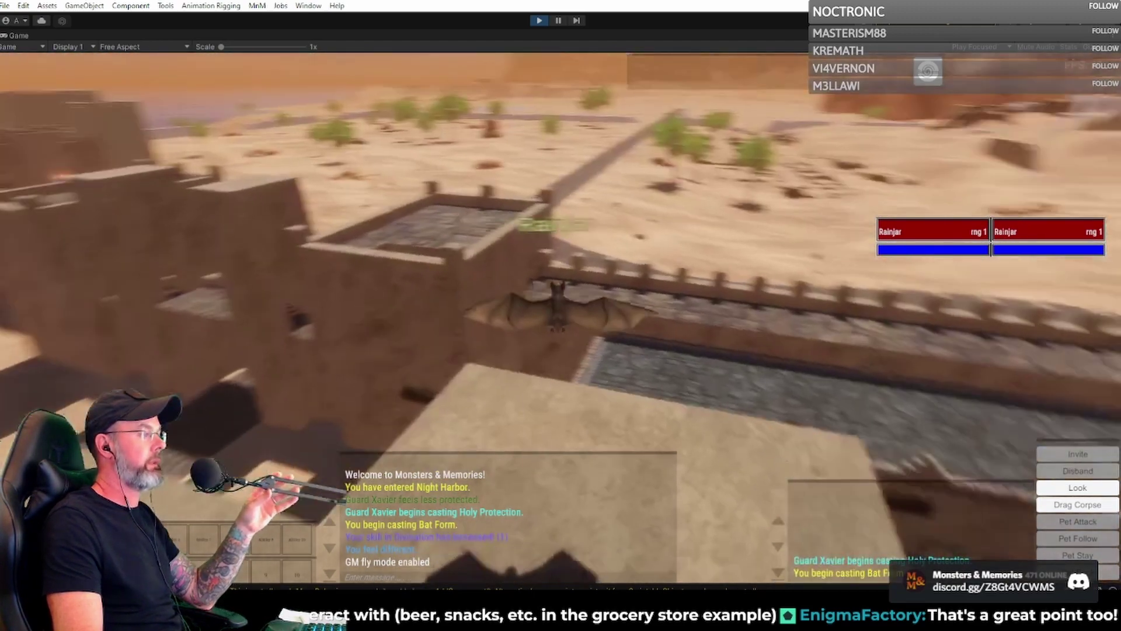
right_click_drag(577, 252, 385, 253)
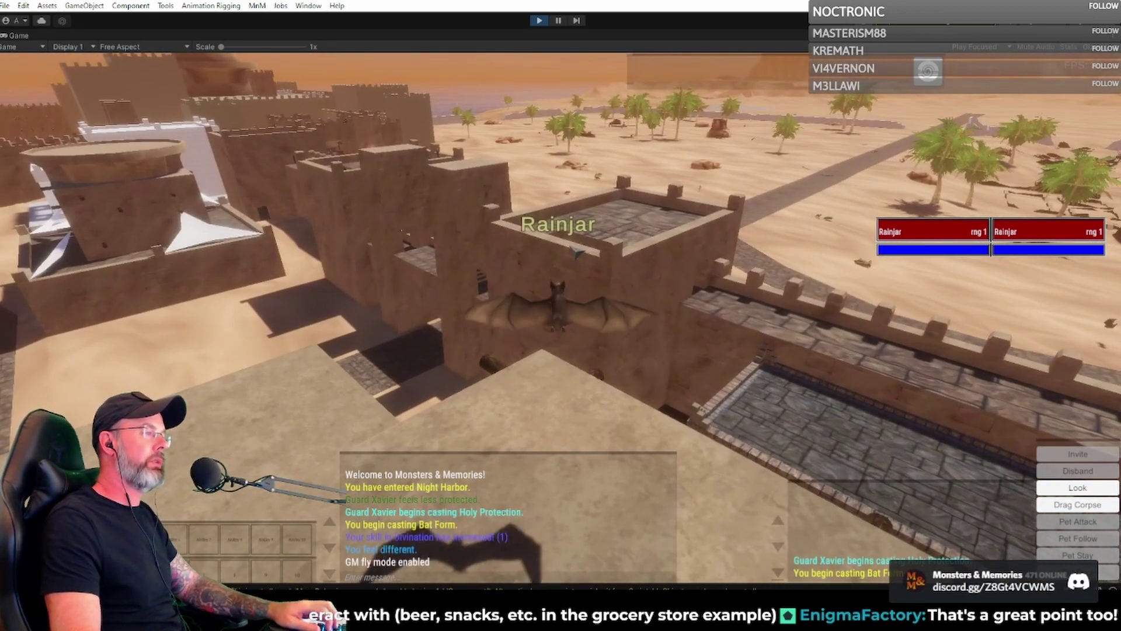
right_click_drag(573, 249, 362, 228)
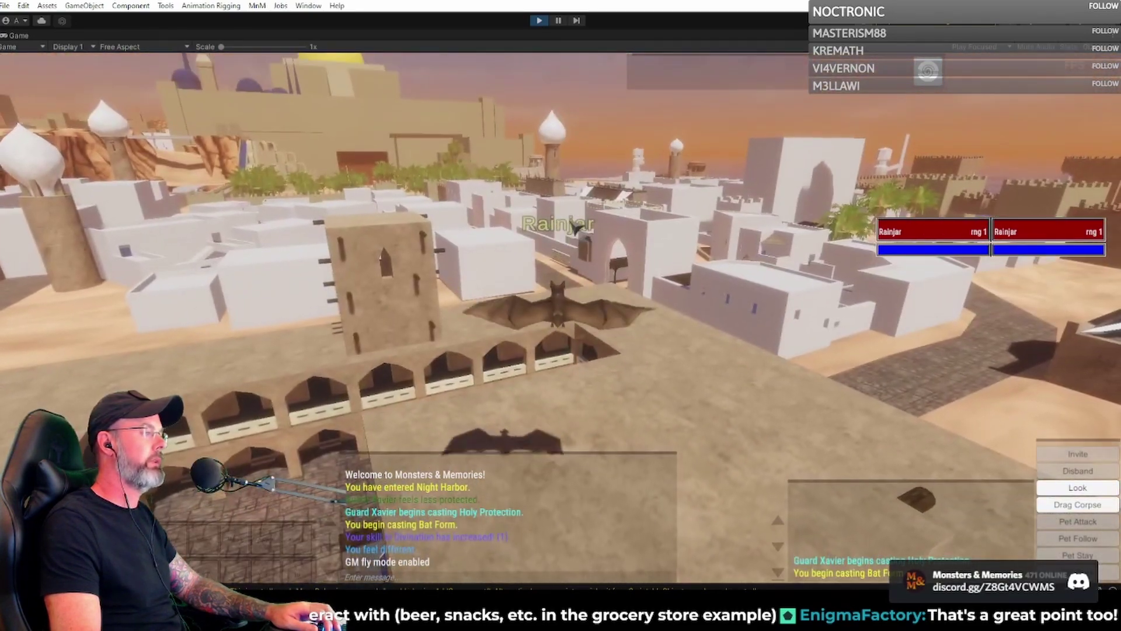
right_click_drag(575, 227, 701, 228)
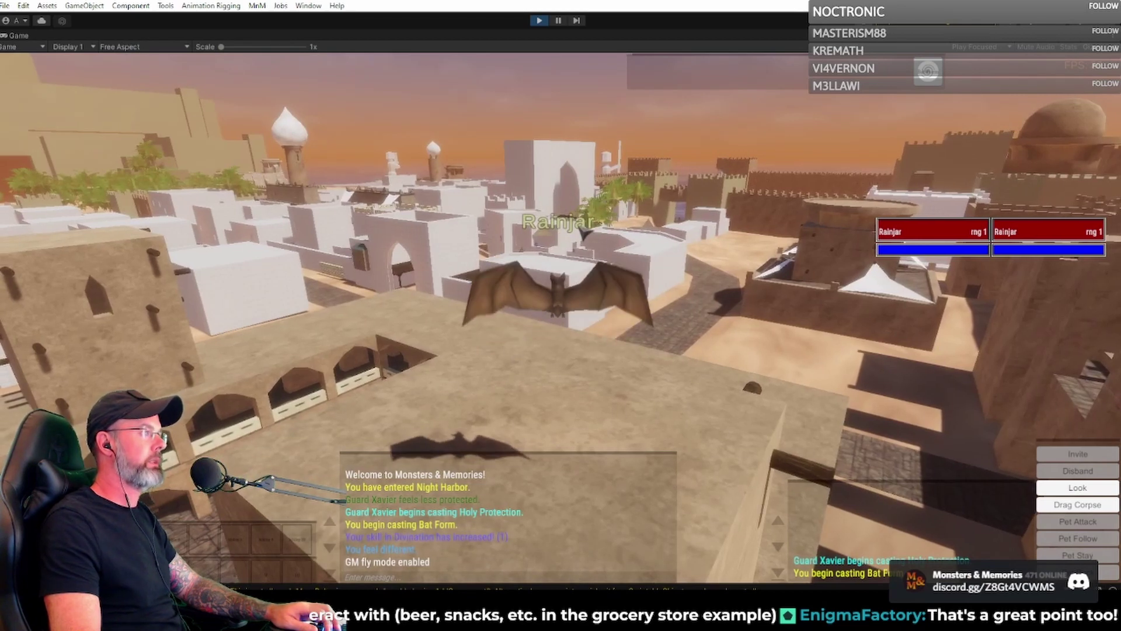
right_click_drag(581, 231, 582, 231)
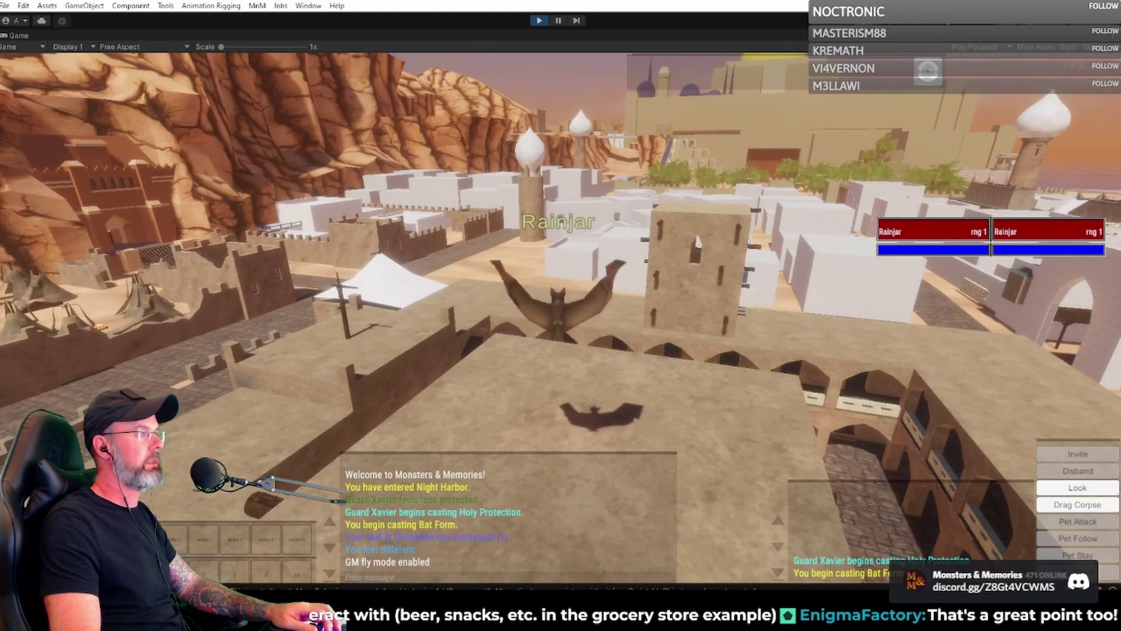
right_click_drag(582, 230, 576, 233)
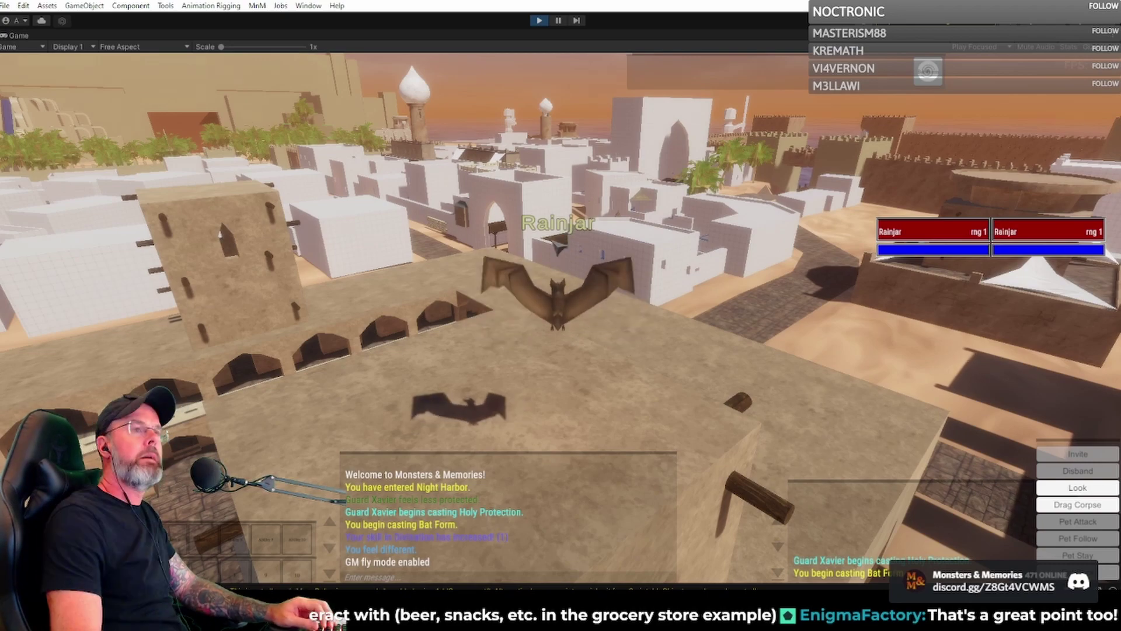
Fly the bat over the city wall's corner tower and look back across its roof toward the gold-domed palace and blockout houses.
right_click_drag(552, 240, 777, 234)
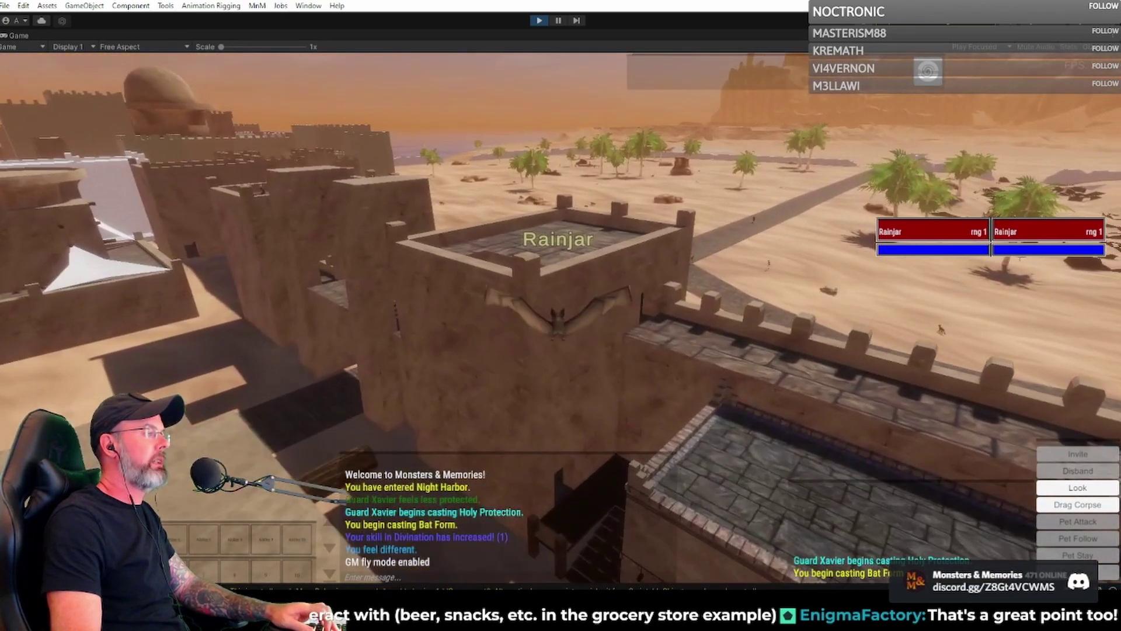
key("w")
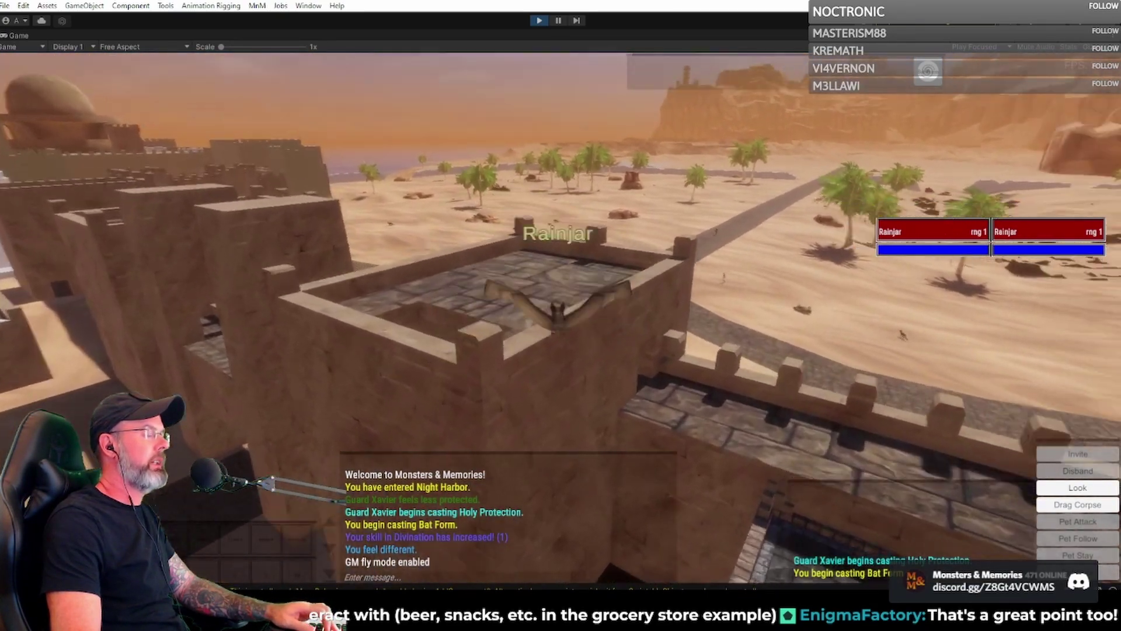
key("w")
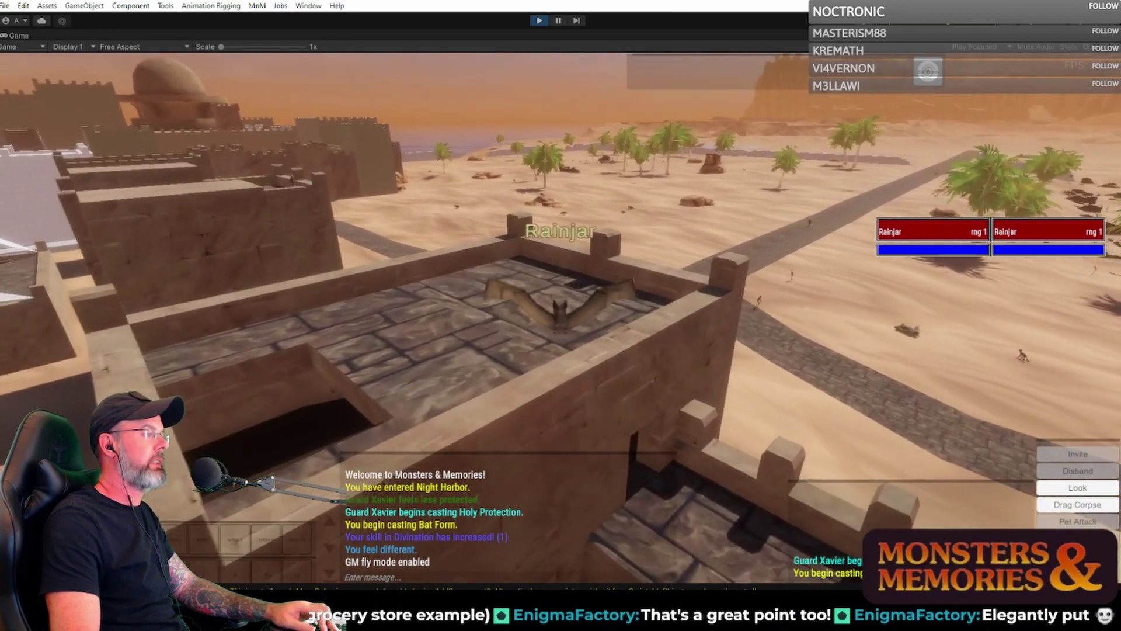
right_click_drag(560, 315, 292, 219)
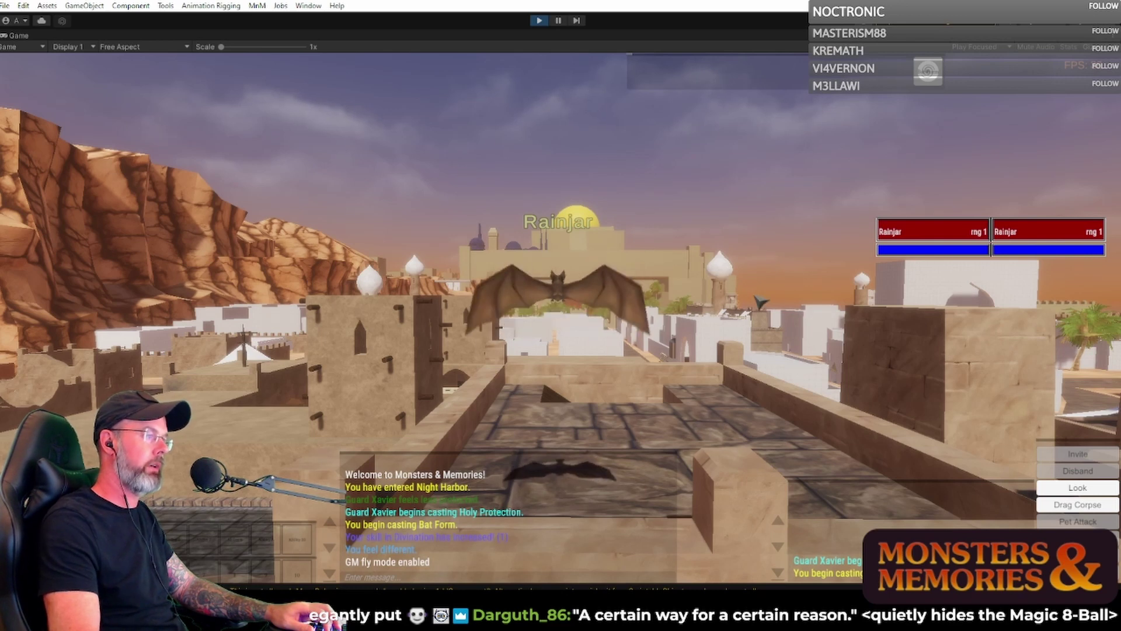
right_click_drag(776, 278, 776, 272)
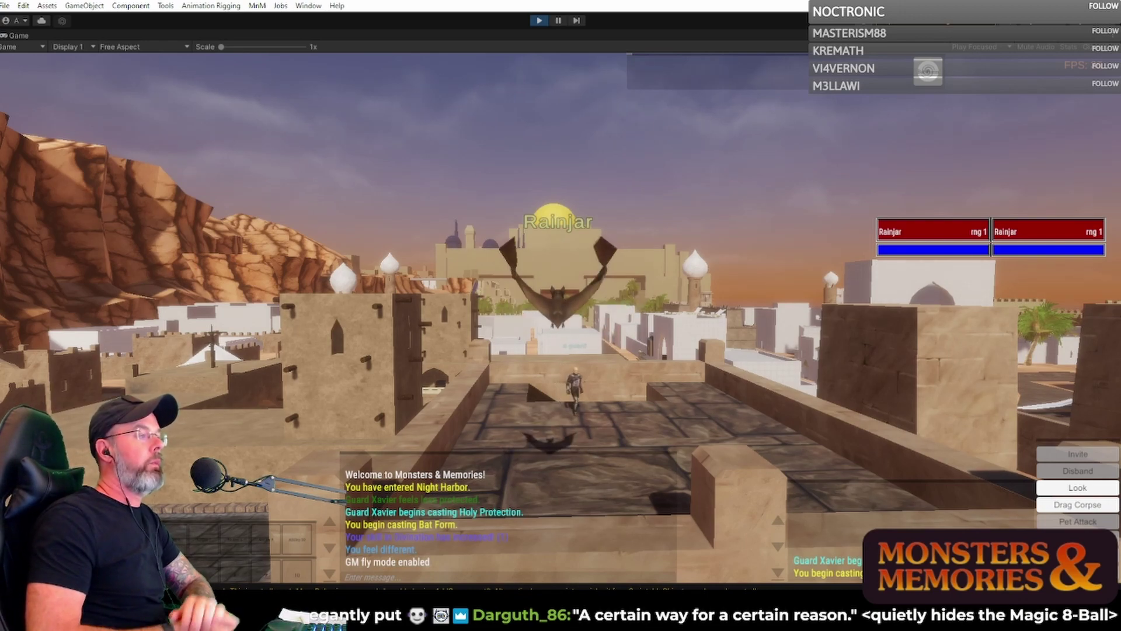
right_click_drag(560, 316, 772, 299)
key("w")
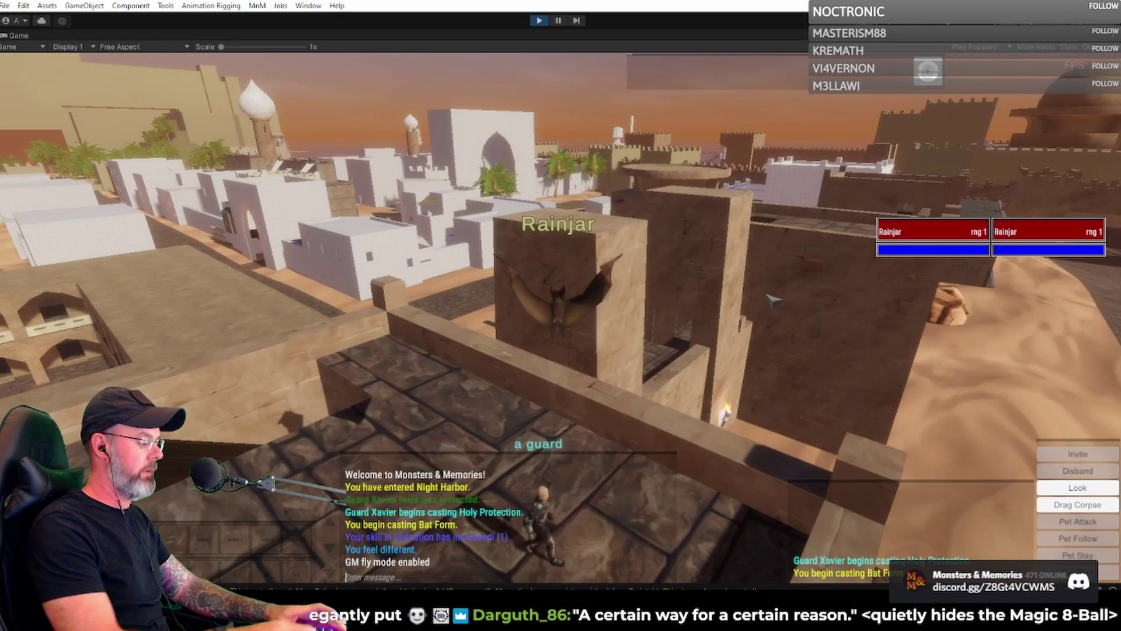
Switch to the Scene view and survey the zone's spawn markers and patrol paths around the client character.
key("ctrl+1")
right_click_drag(636, 295, 780, 290)
key("d")
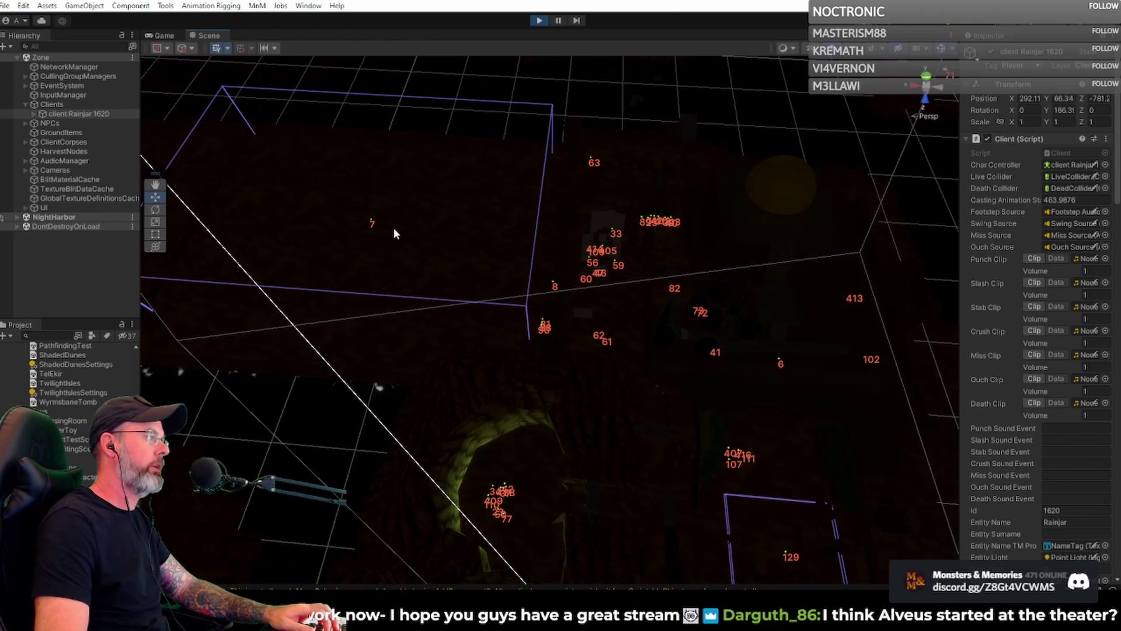
right_click_drag(393, 234, 968, 236)
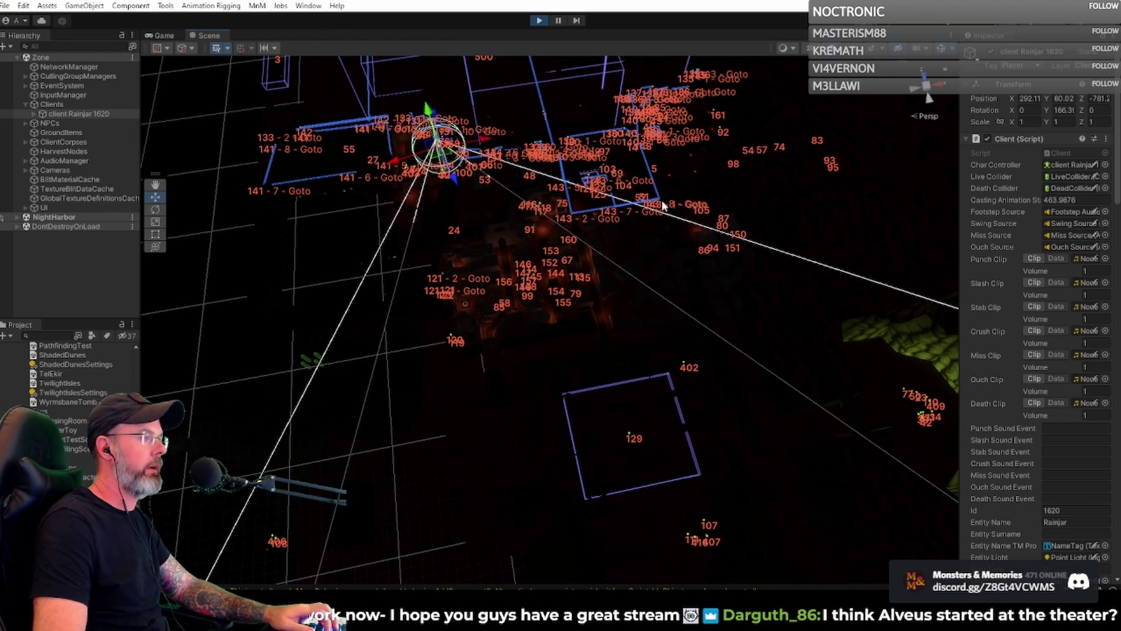
right_click_drag(714, 225, 93, 222)
right_click_drag(1113, 214, 396, 187)
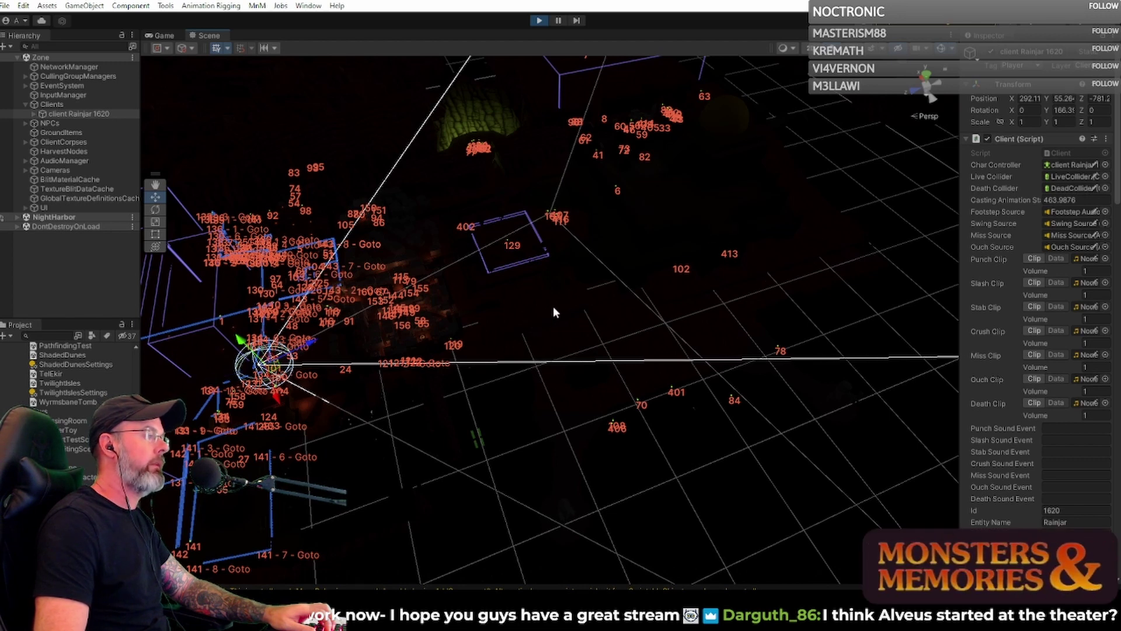
Examine the ground outside the city around spawn markers 102, 413 and 78, and return to the lit housing district.
right_click_drag(684, 228, 591, 239)
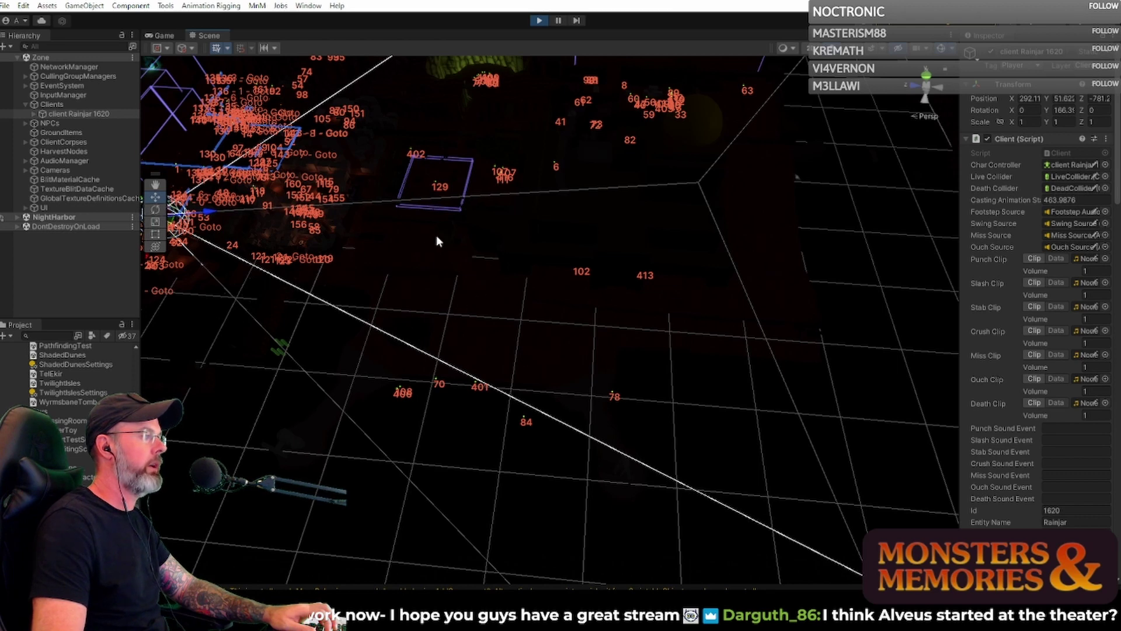
right_click_drag(438, 240, 405, 162)
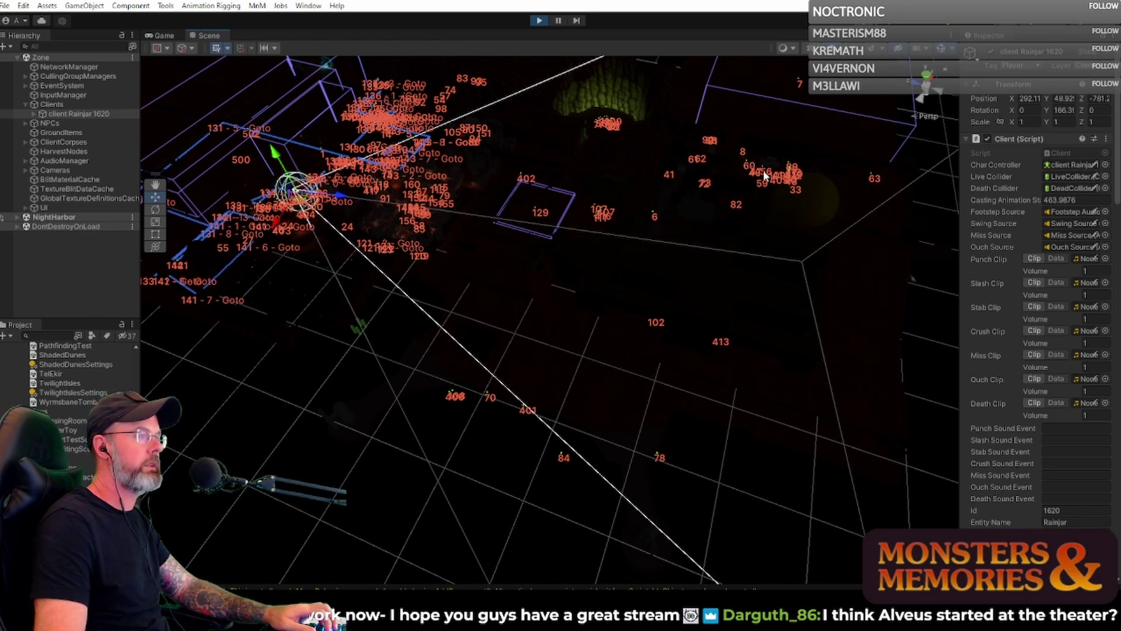
left_click_drag(631, 149, 593, 143, "alt")
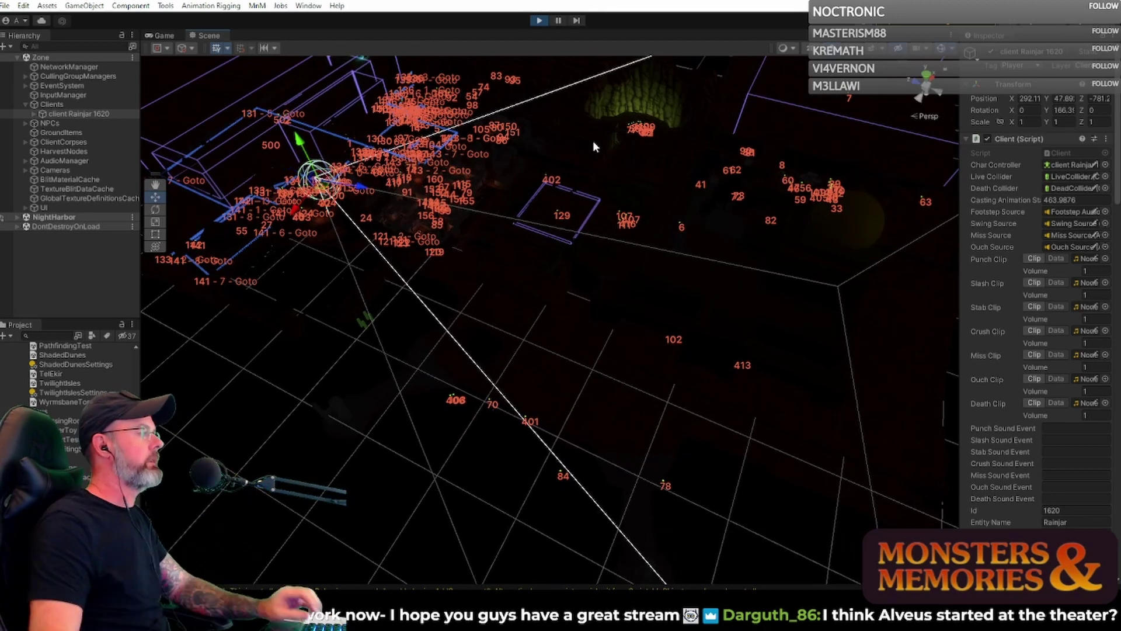
right_click_drag(761, 383, 835, 402)
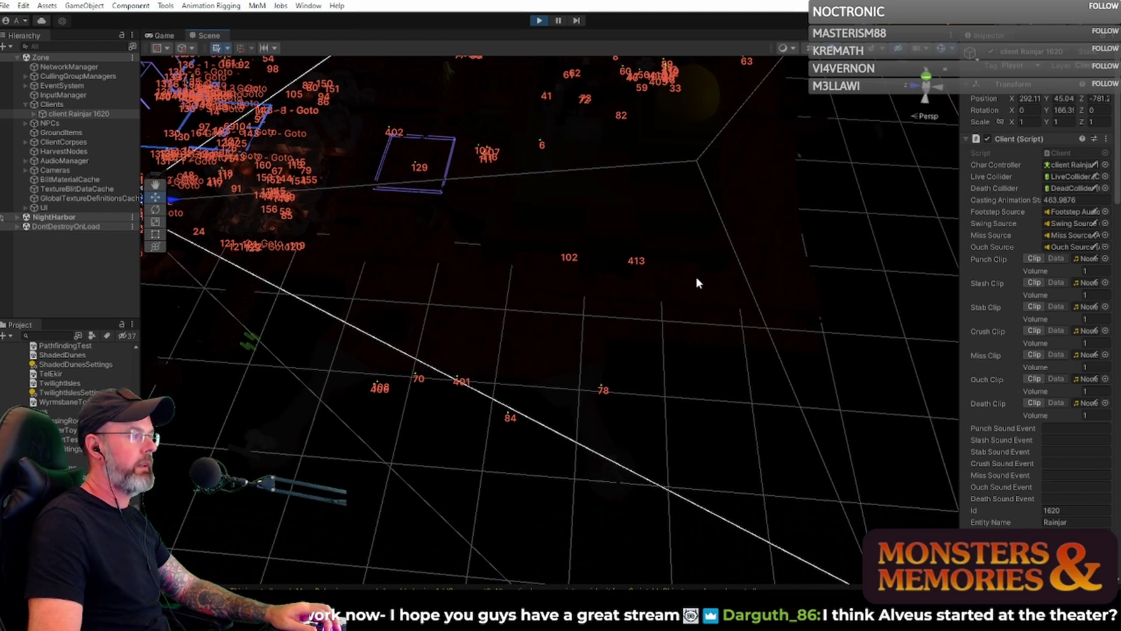
right_click_drag(696, 283, 722, 247)
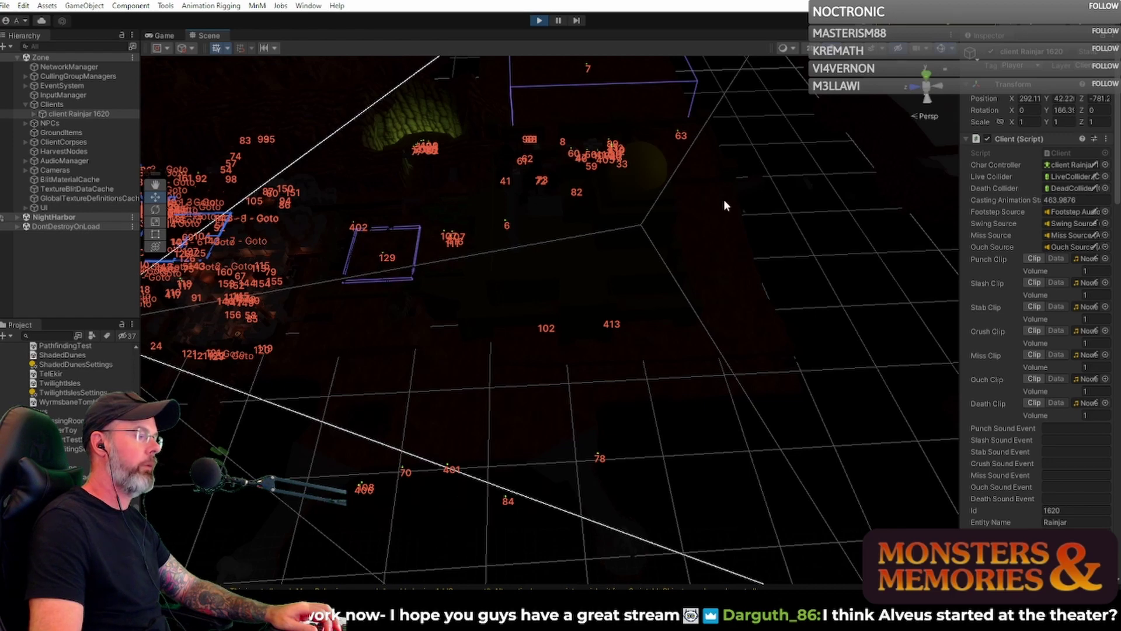
right_click_drag(720, 255, 377, 280)
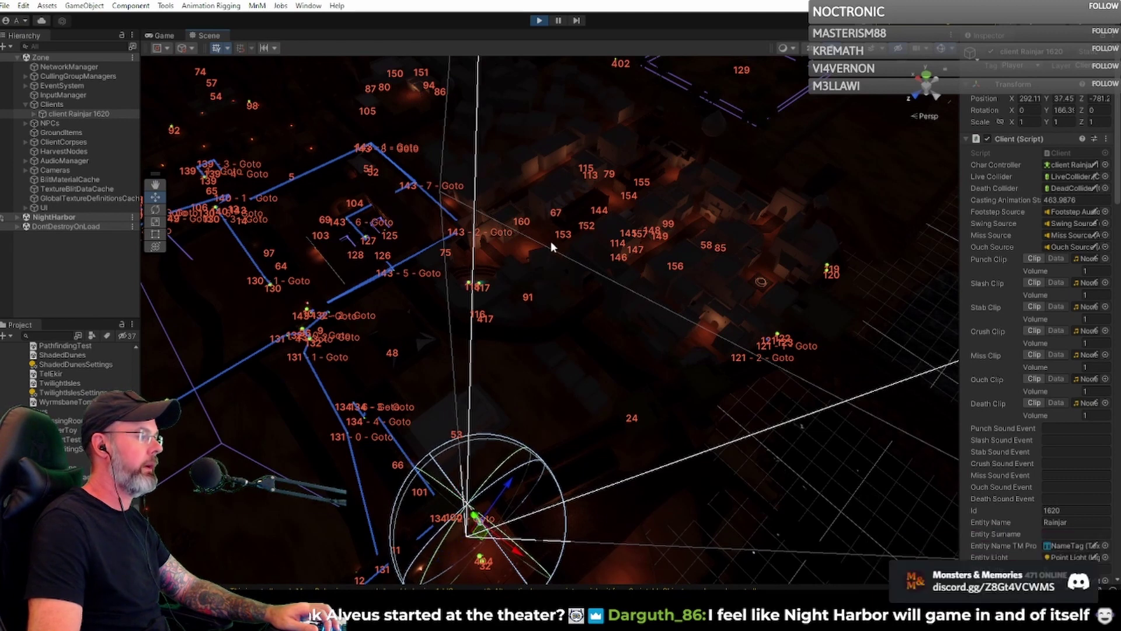
Select the blockout cube beyond the houses, switch the selection to spawn point 99, and view it within the surrounding district.
left_click(569, 116)
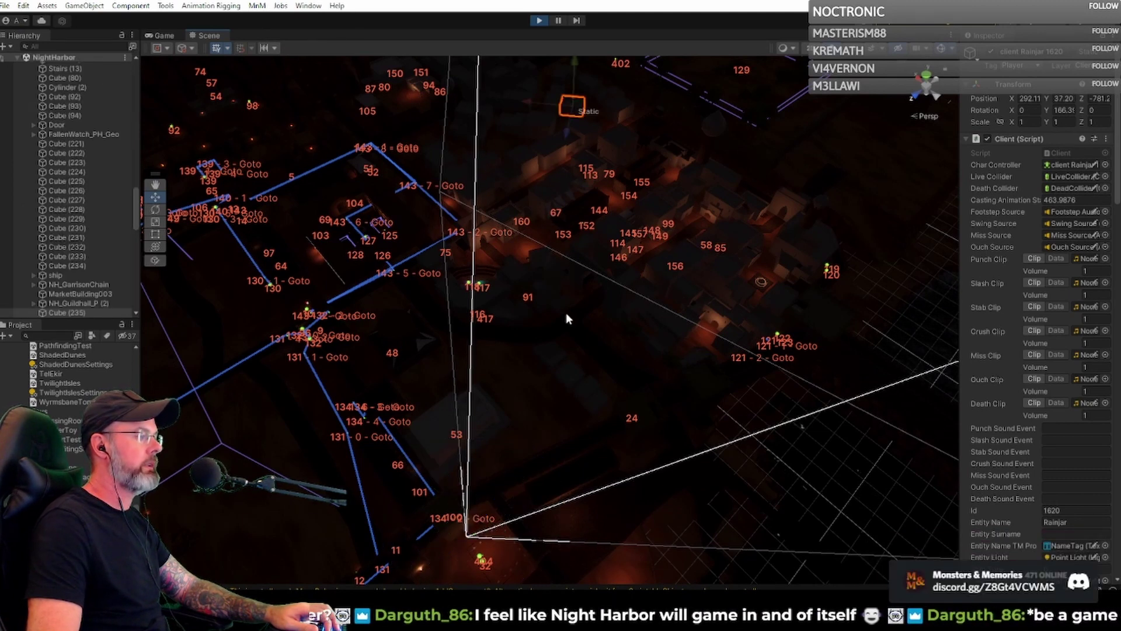
left_click(668, 223)
right_click_drag(668, 223, 652, 303)
right_click_drag(409, 348, 497, 292)
right_click_drag(560, 275, 520, 267)
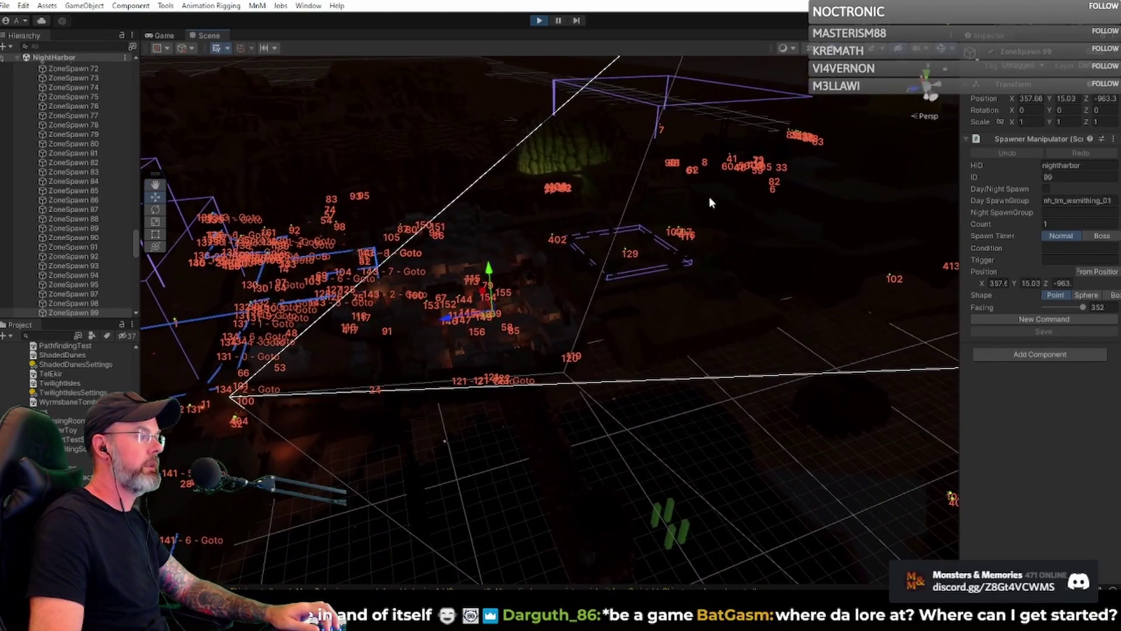
Inspect the whole Night Harbor zone from high above, including the city's spawn cluster and the outlying spawn areas.
right_click_drag(516, 362, 660, 331)
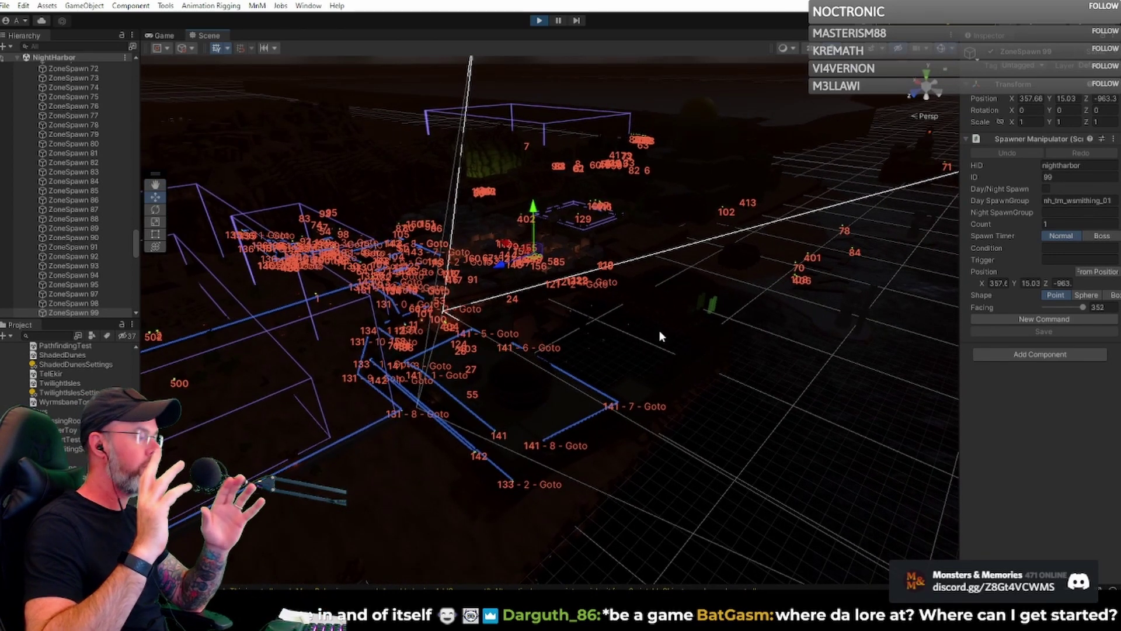
right_click_drag(661, 328, 389, 208)
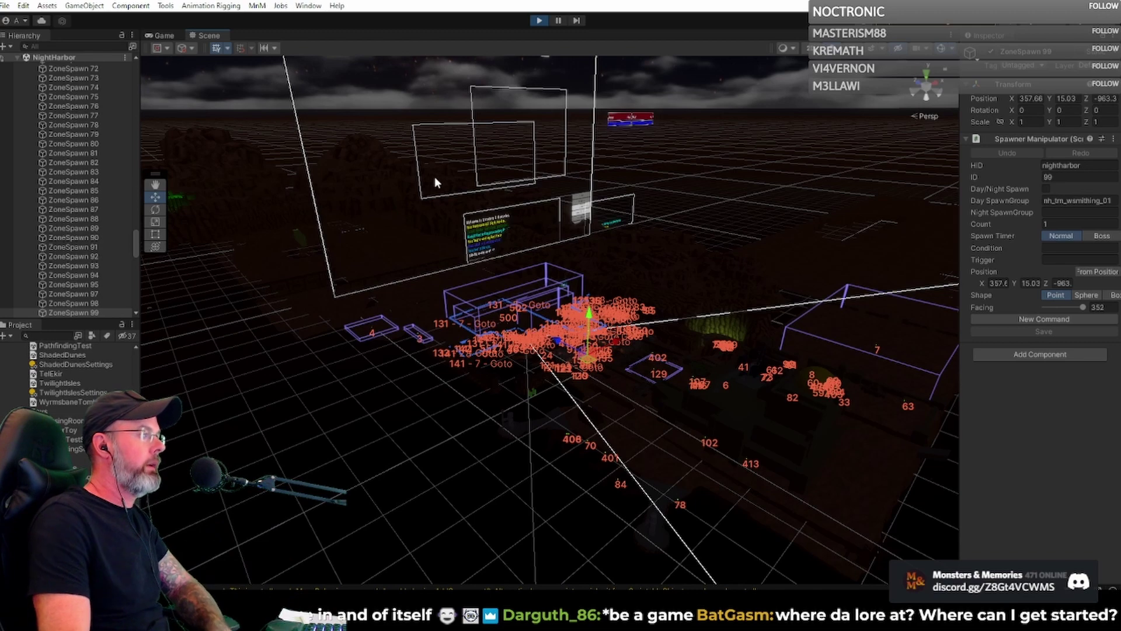
right_click_drag(435, 182, 488, 187)
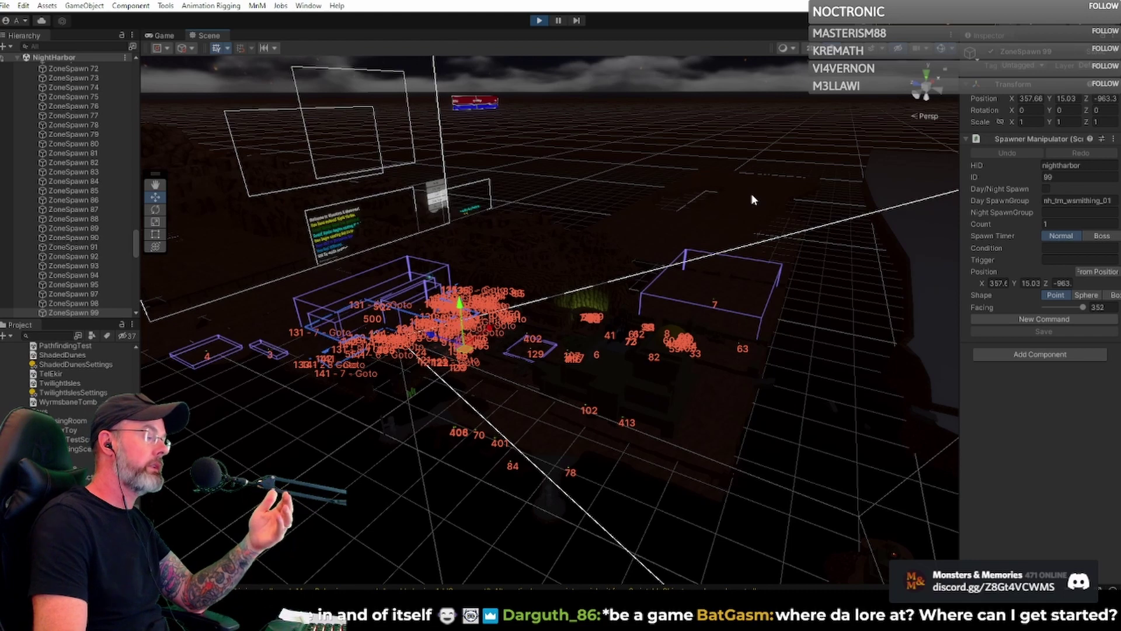
right_click_drag(751, 194, 709, 187)
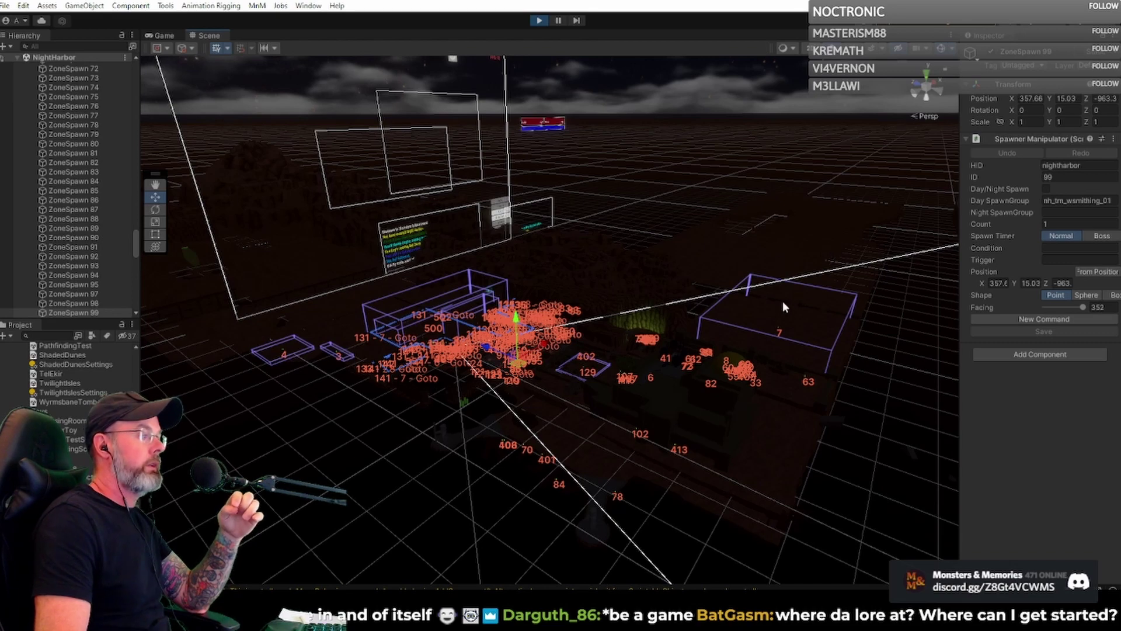
Compare the coastline beyond spawn area 7 with the dark hills on the opposite side of the zone.
right_click_drag(784, 307, 601, 278)
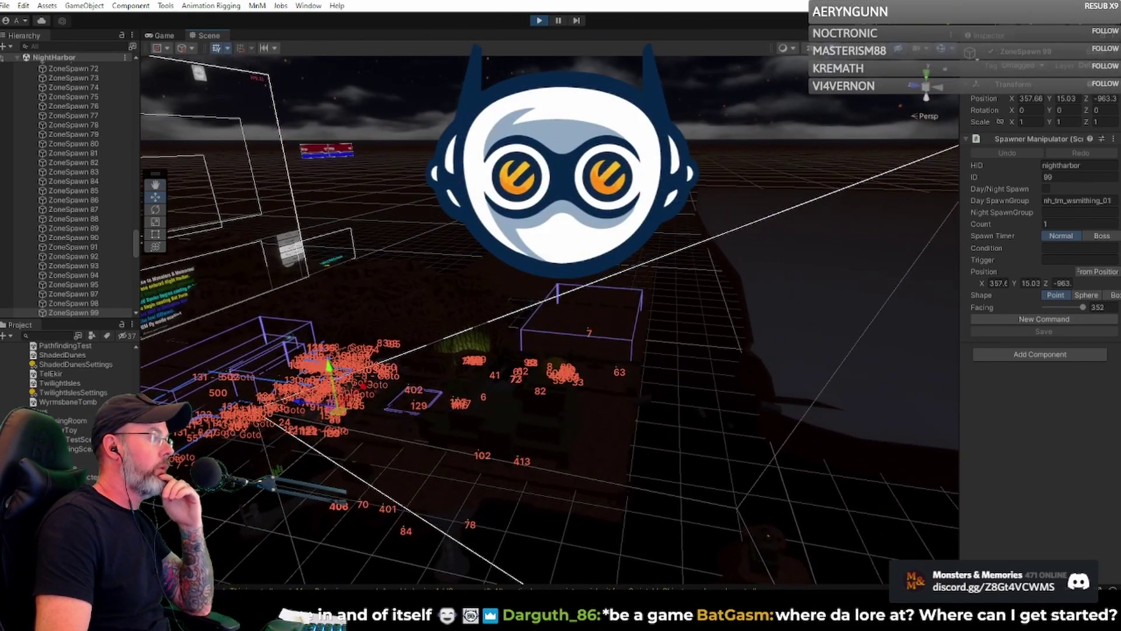
right_click_drag(601, 278, 411, 259)
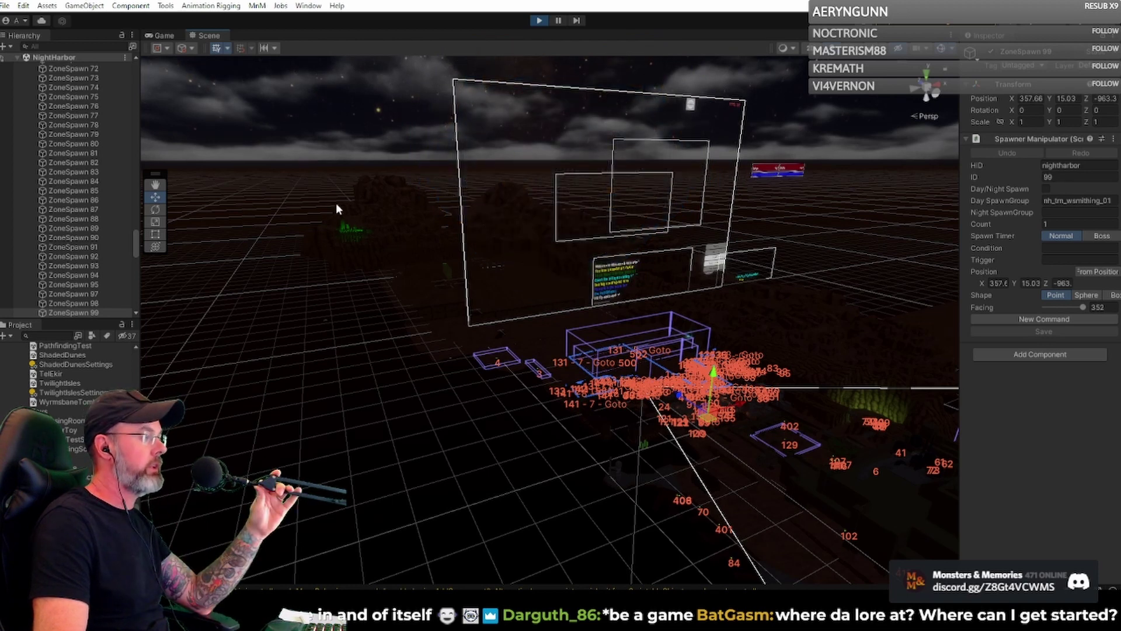
right_click_drag(335, 202, 546, 268)
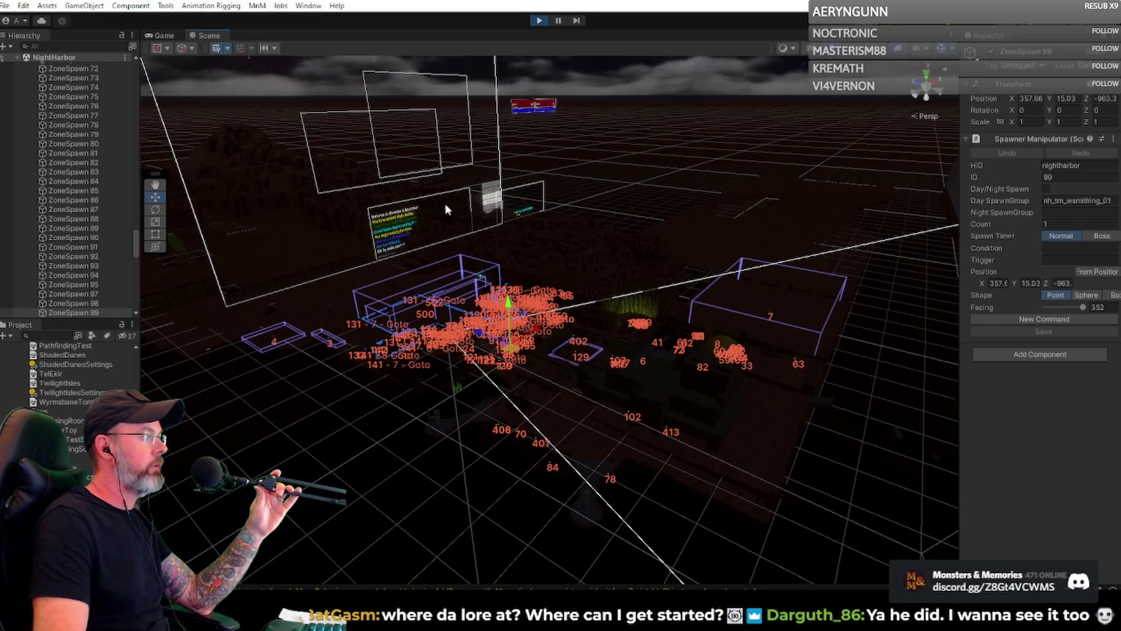
right_click_drag(478, 219, 439, 217)
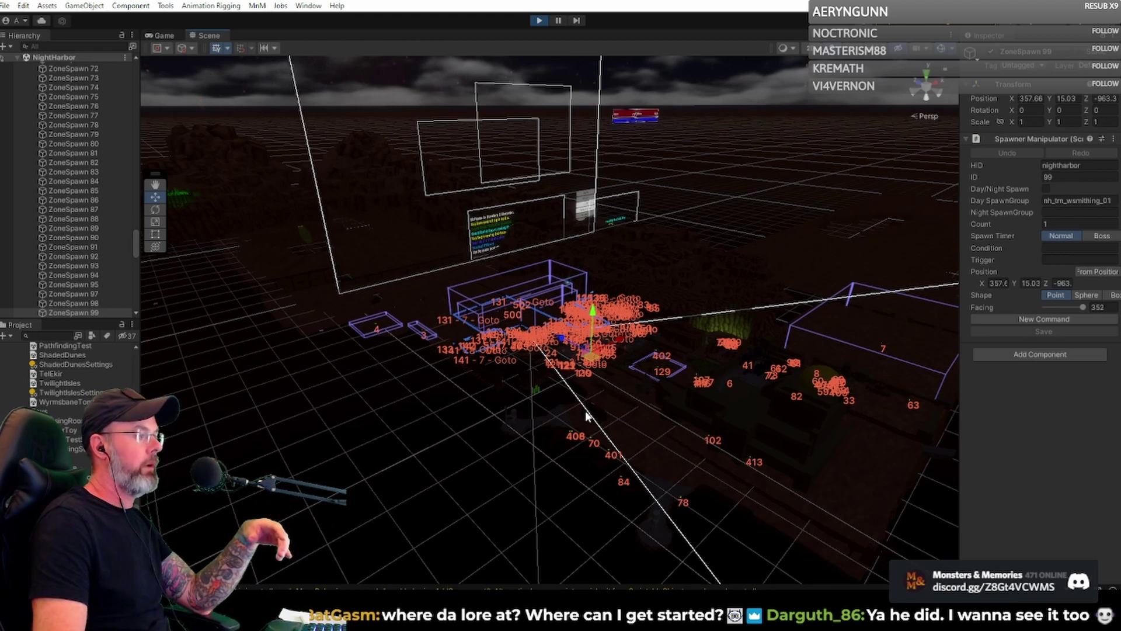
right_click_drag(693, 430, 744, 438)
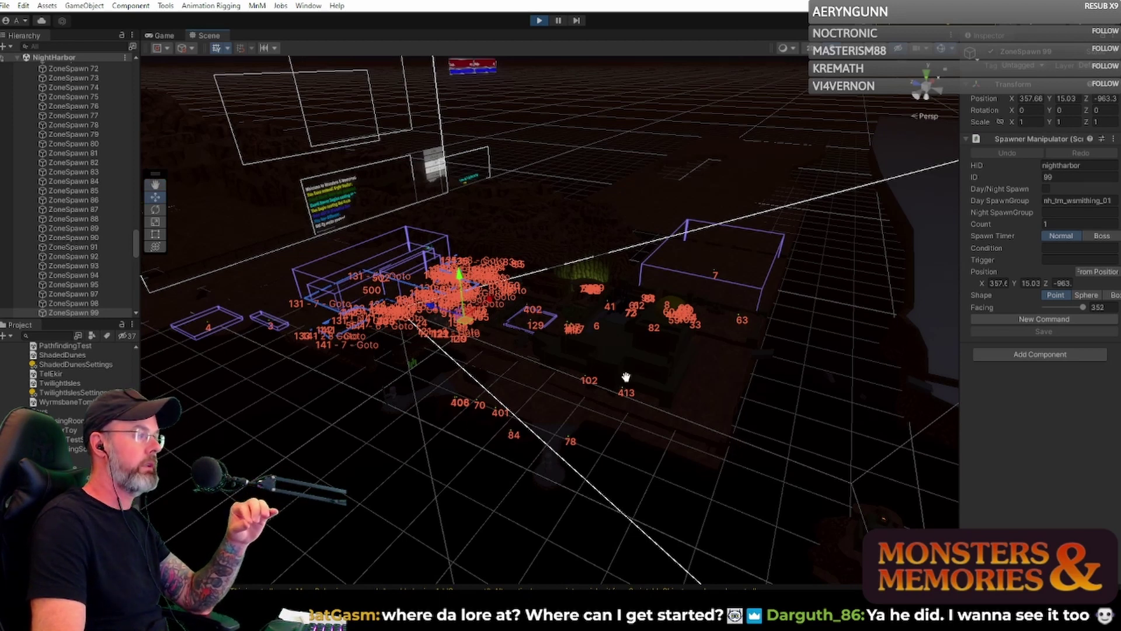
right_click_drag(626, 377, 639, 327)
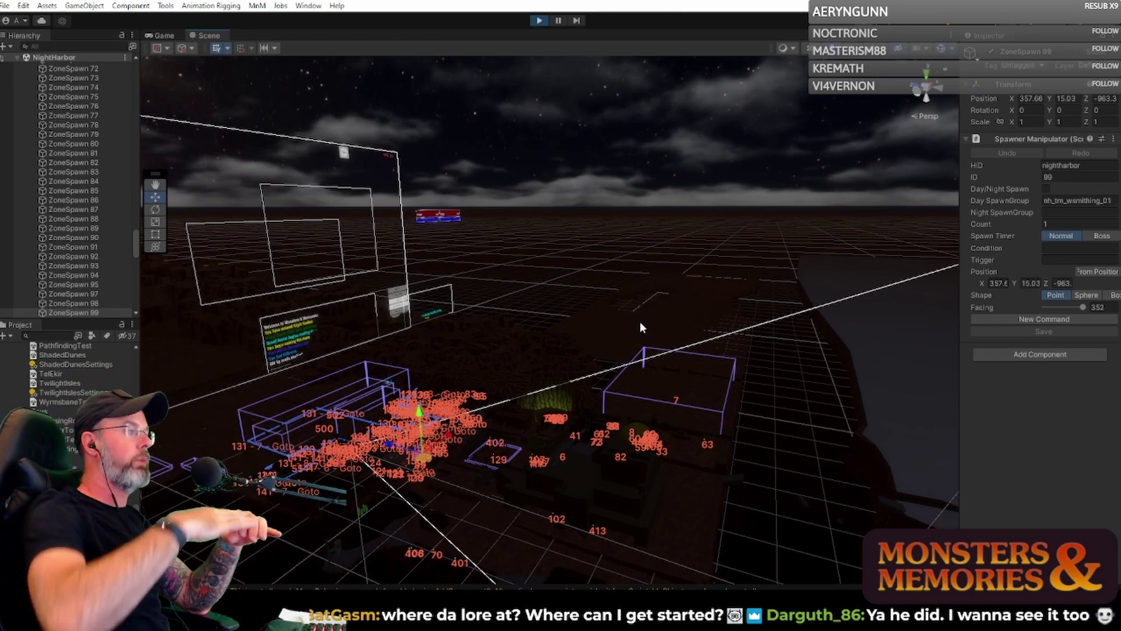
Survey the zone from high above, comparing the city's dense spawn cluster with spawn areas 3, 4 and 7 around it.
right_click_drag(639, 322, 622, 198)
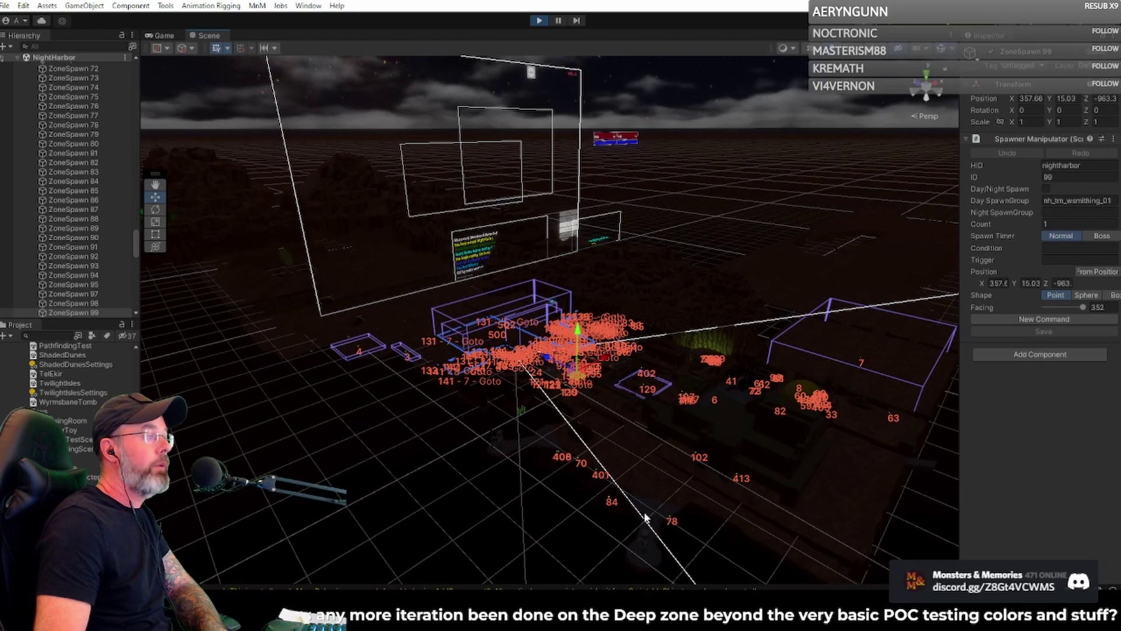
right_click_drag(764, 251, 782, 184)
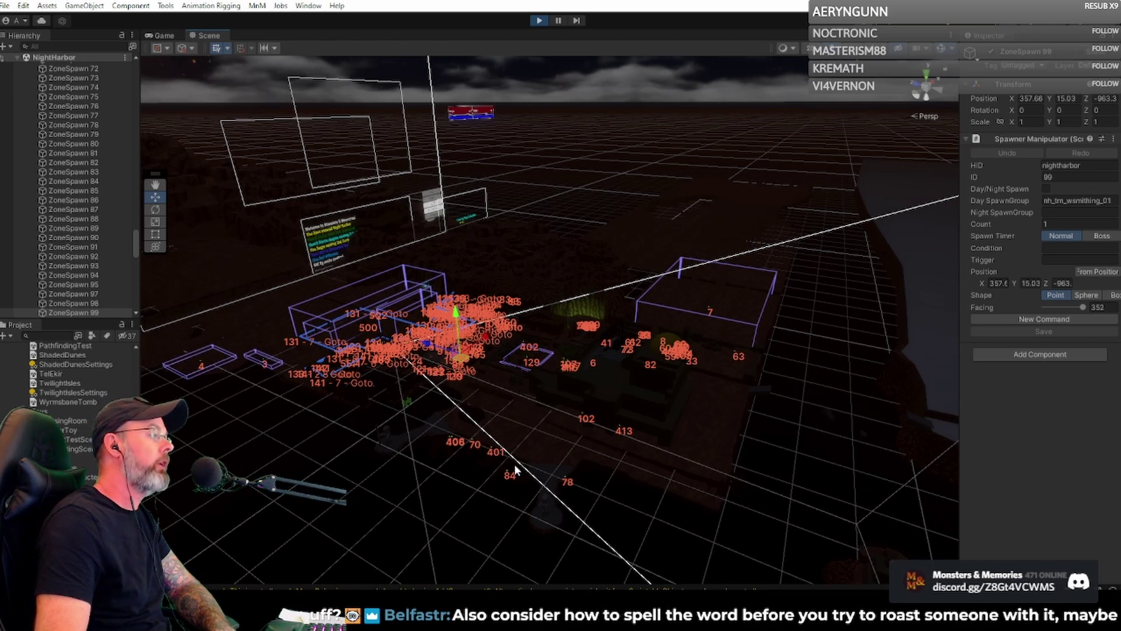
right_click_drag(632, 340, 562, 308)
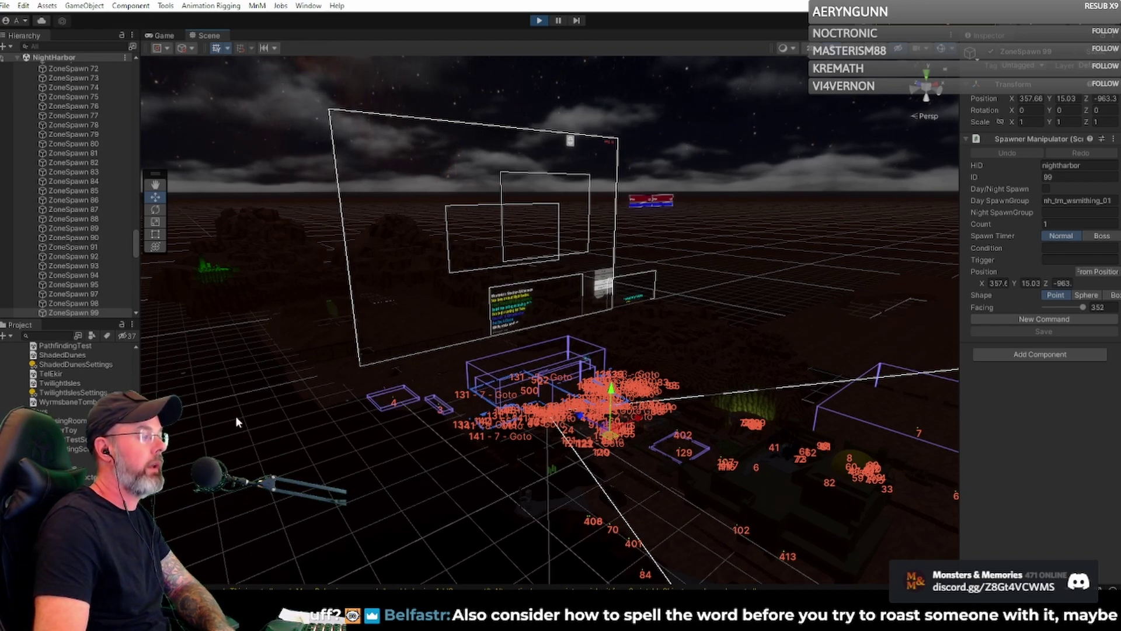
right_click_drag(236, 415, 681, 344)
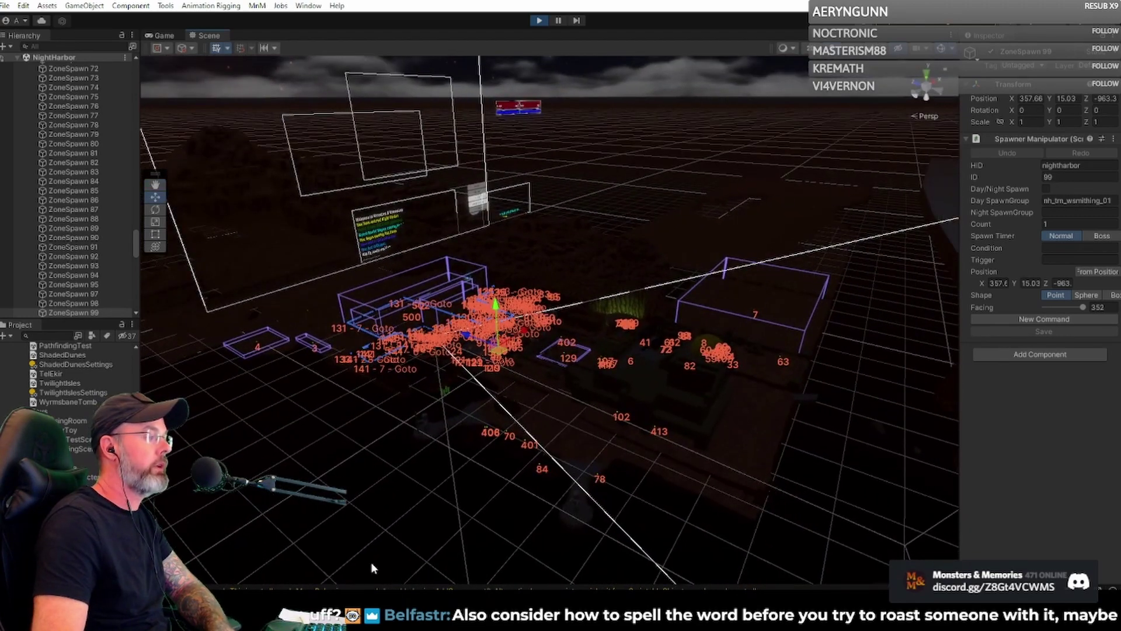
right_click_drag(519, 532, 527, 516)
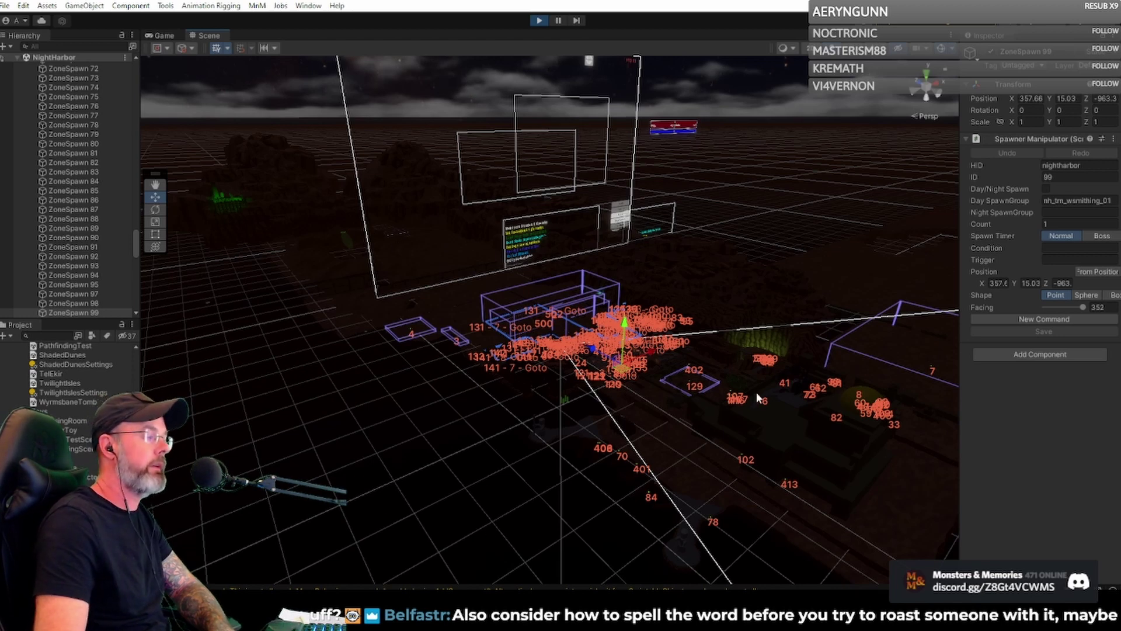
right_click_drag(483, 416, 379, 340)
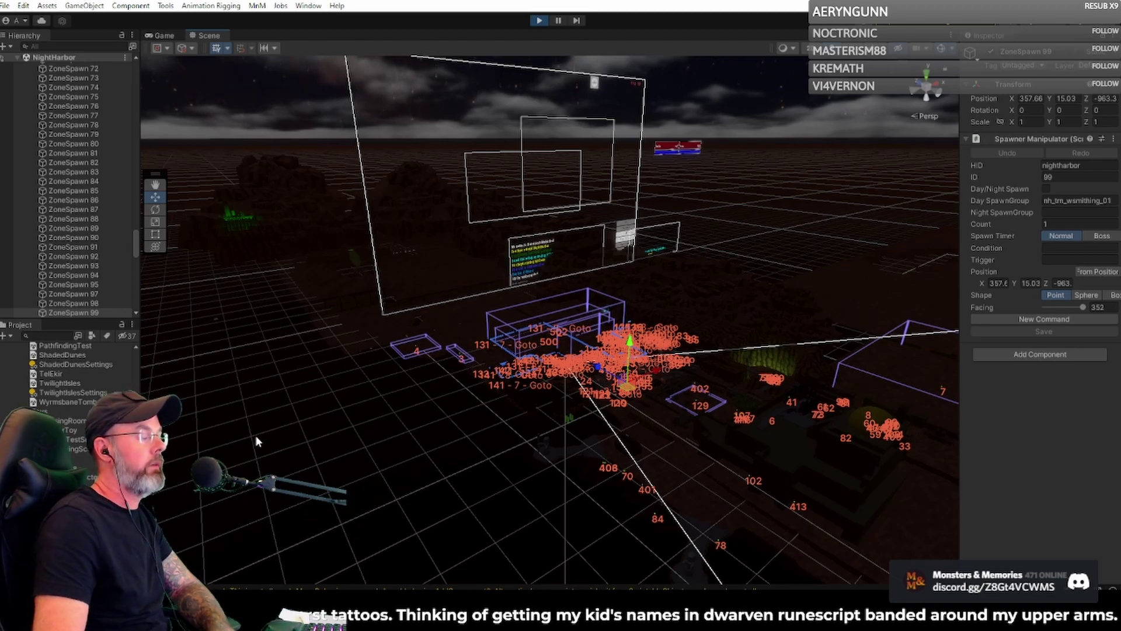
left_click_drag(325, 426, 395, 391, "alt")
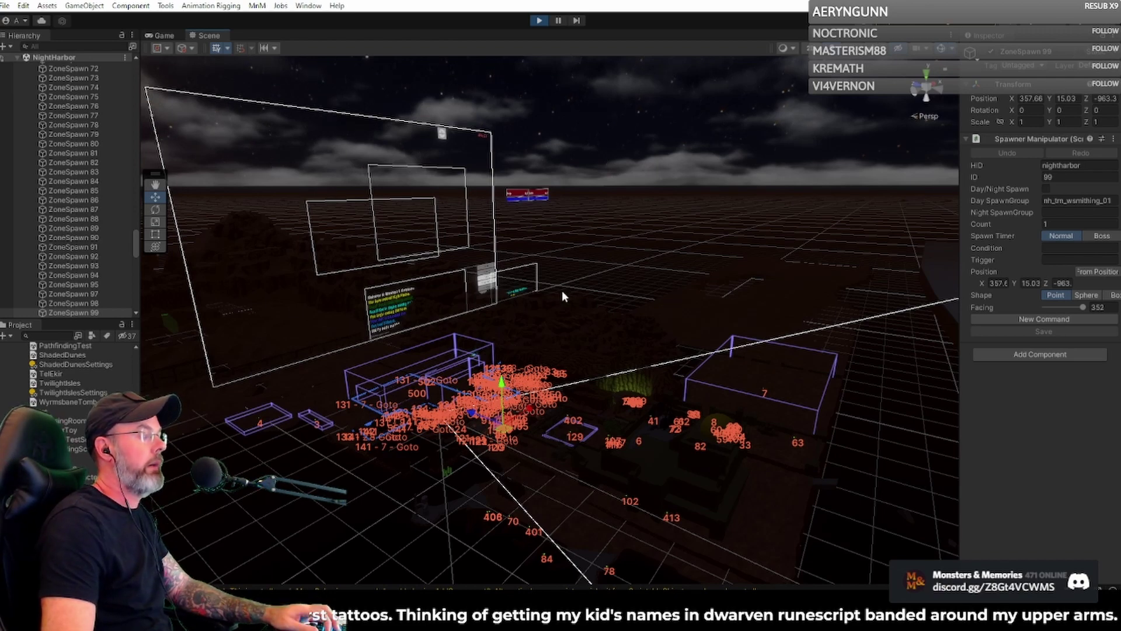
right_click_drag(562, 292, 532, 303)
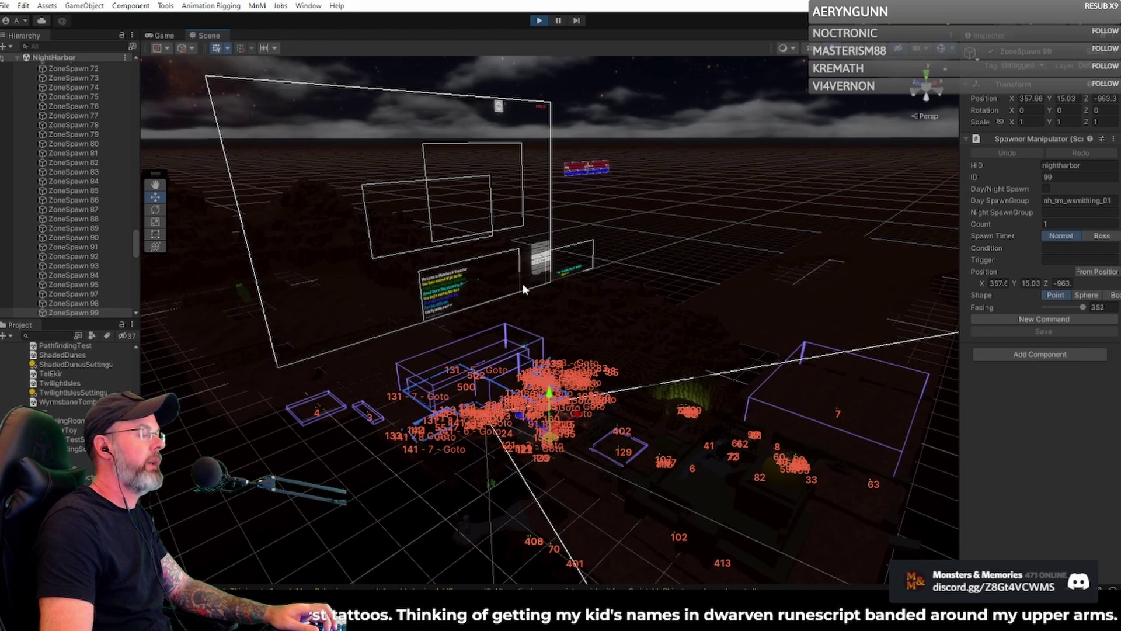
right_click_drag(509, 267, 524, 292)
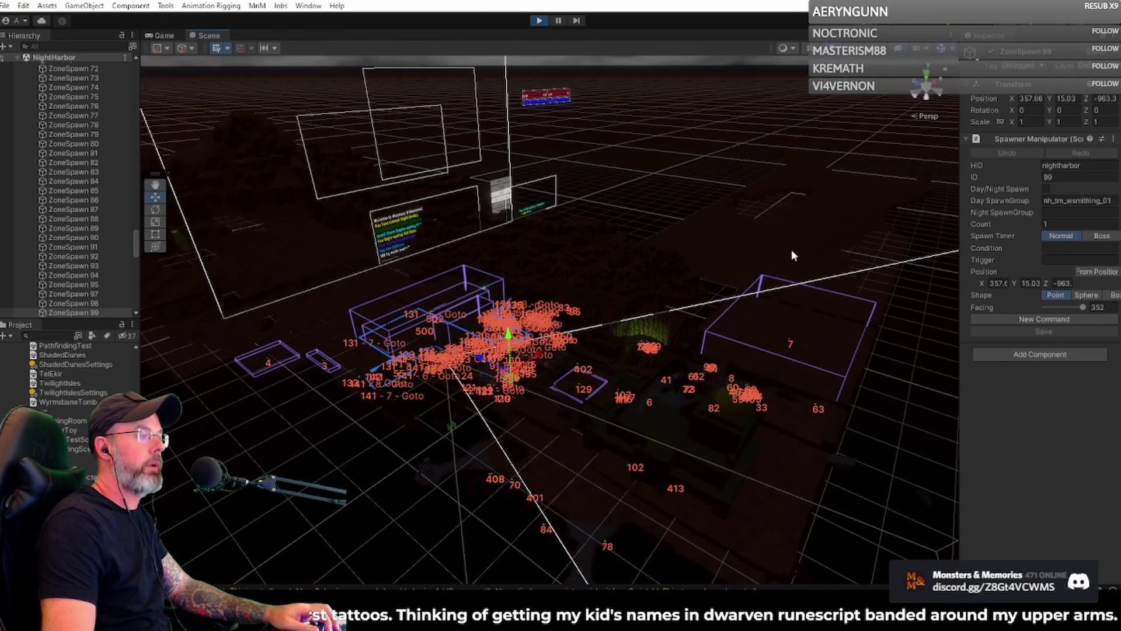
Fly the Scene view down toward the city and inspect the terrain around spawn markers 129, 402 and 107.
right_click_drag(618, 291, 645, 280)
key("a")
key("w")
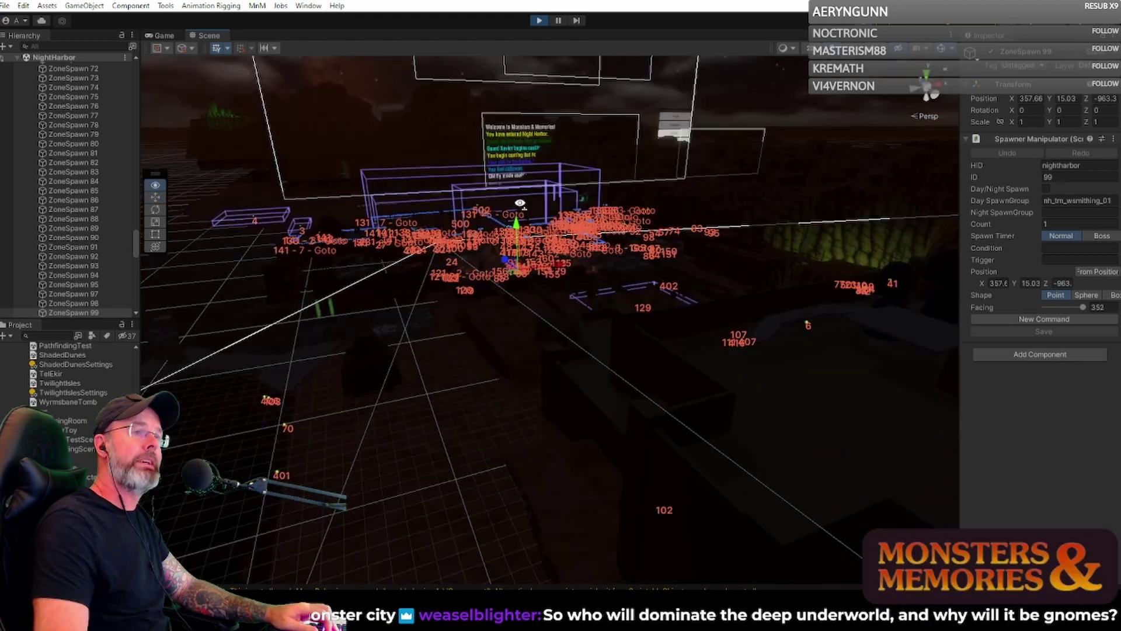
right_click_drag(519, 202, 618, 192)
key("a")
key("w")
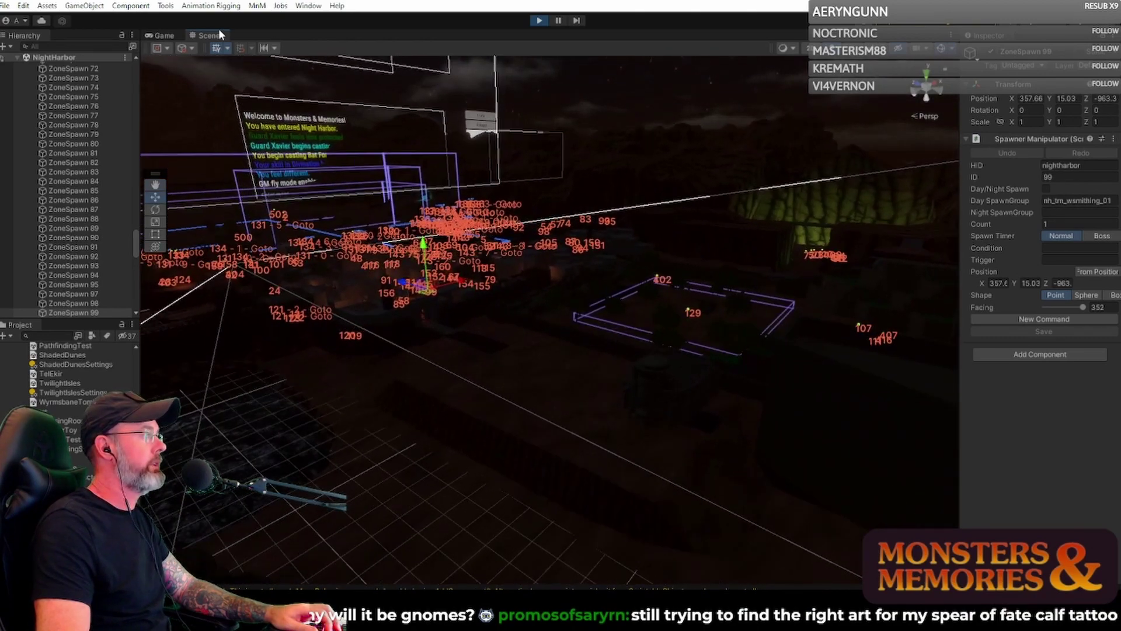
Return to the running game view and fly the bat forward over the fenced grounds near the Fighter Spell Merchant.
left_click(163, 30)
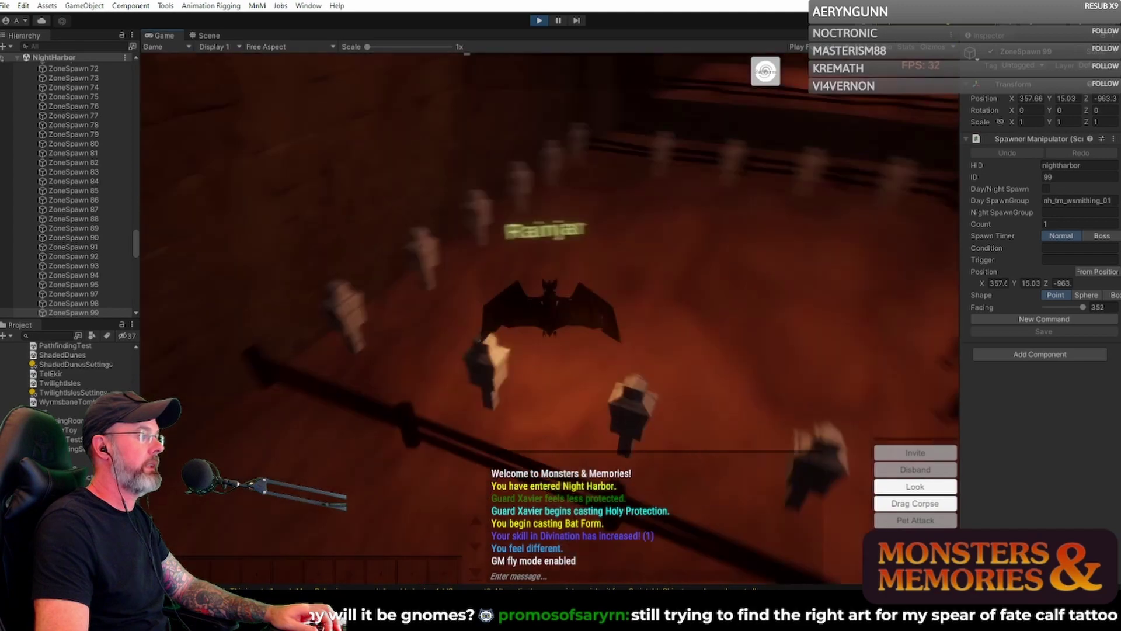
key("w")
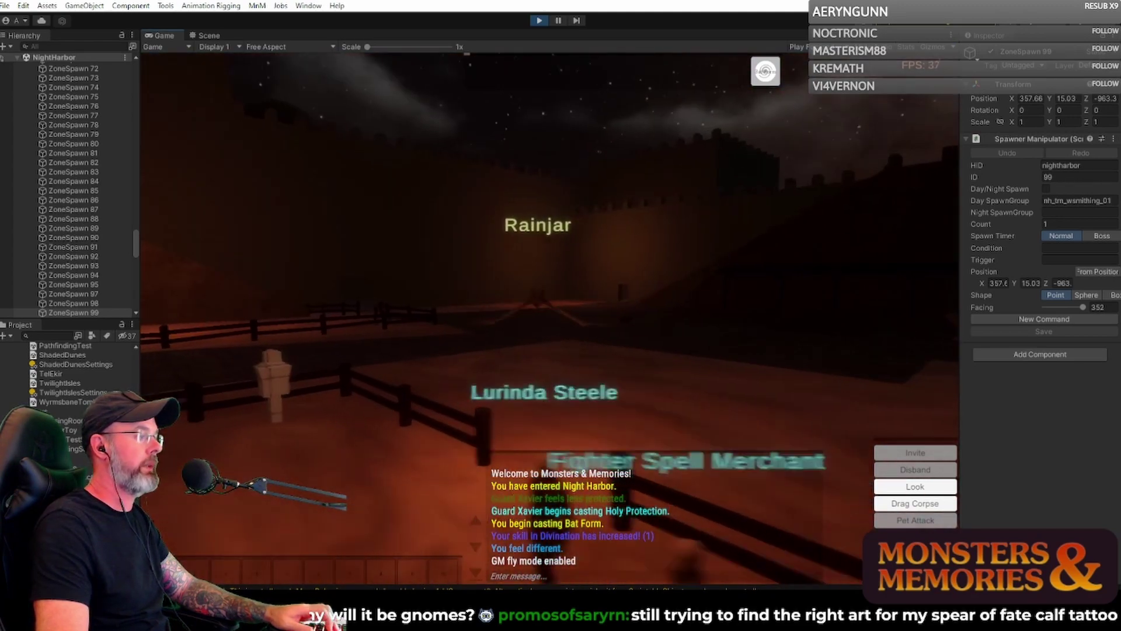